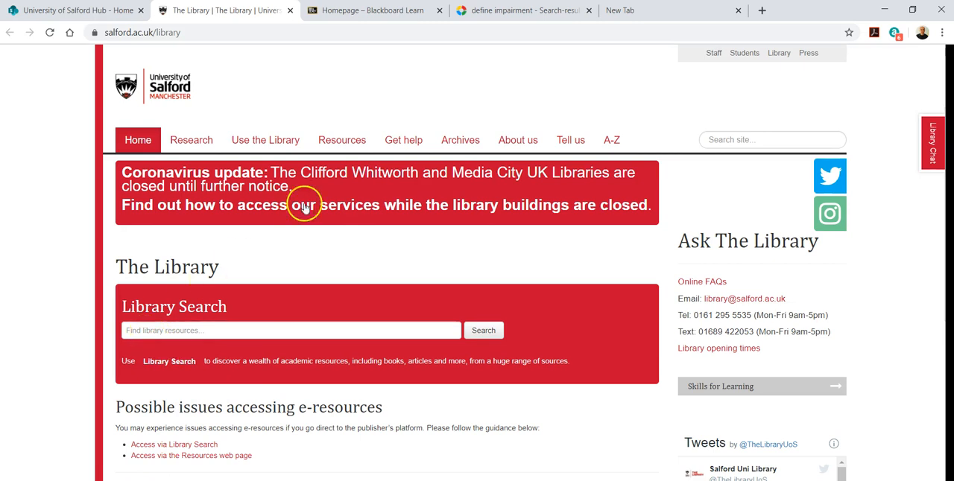
Open the EIU Country Data database from the E entries of the library's A-Z resources and start a new selection
click(342, 140)
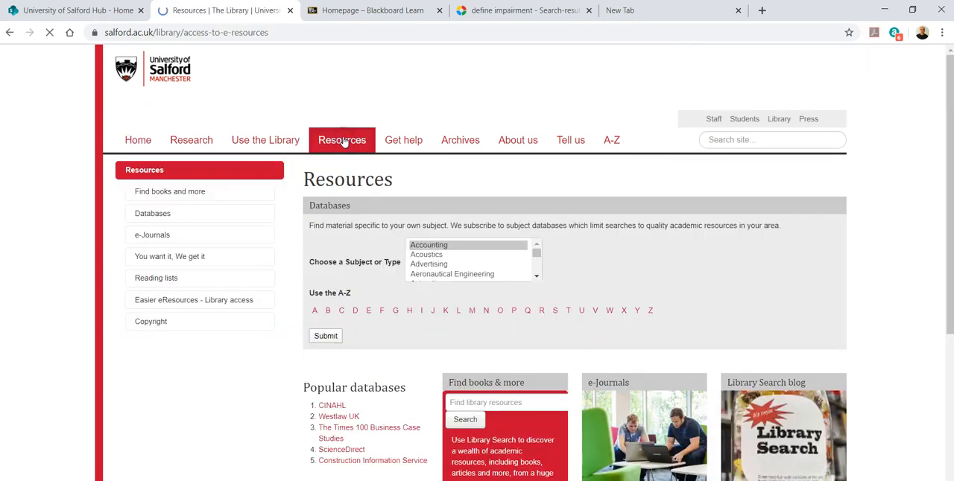
click(367, 311)
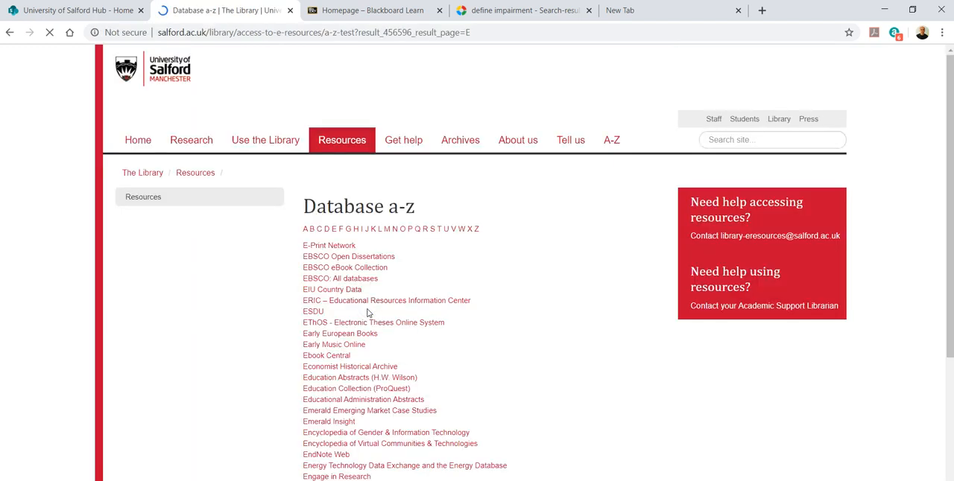
click(333, 290)
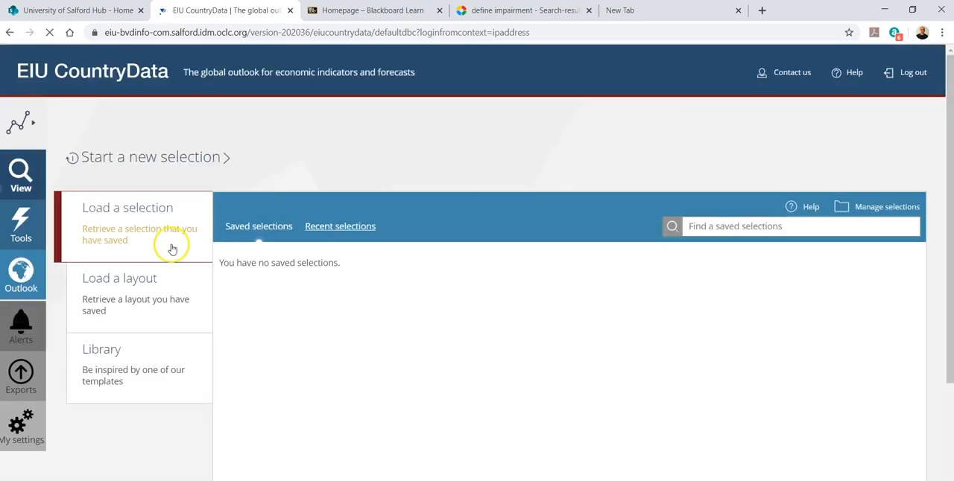
click(120, 157)
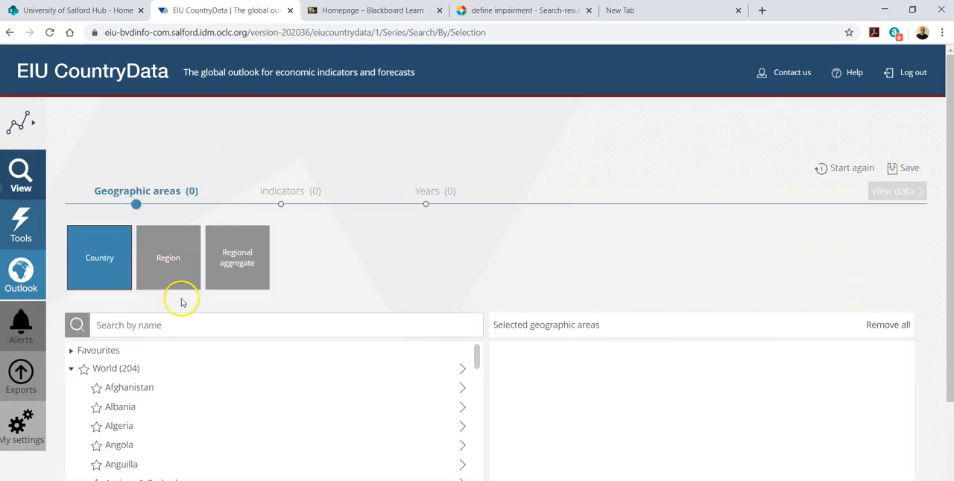
Add United Kingdom to the selected geographic areas from the country list
drag(477, 361, 461, 480)
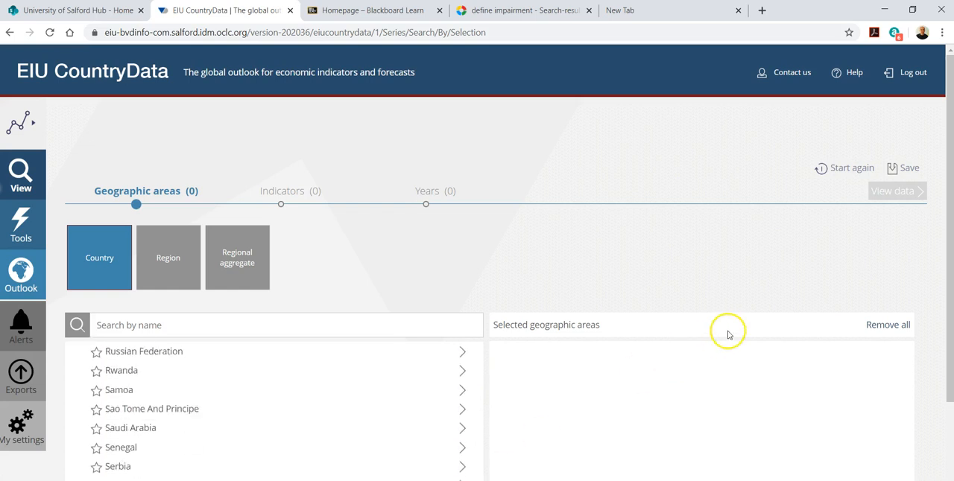
drag(949, 276, 943, 417)
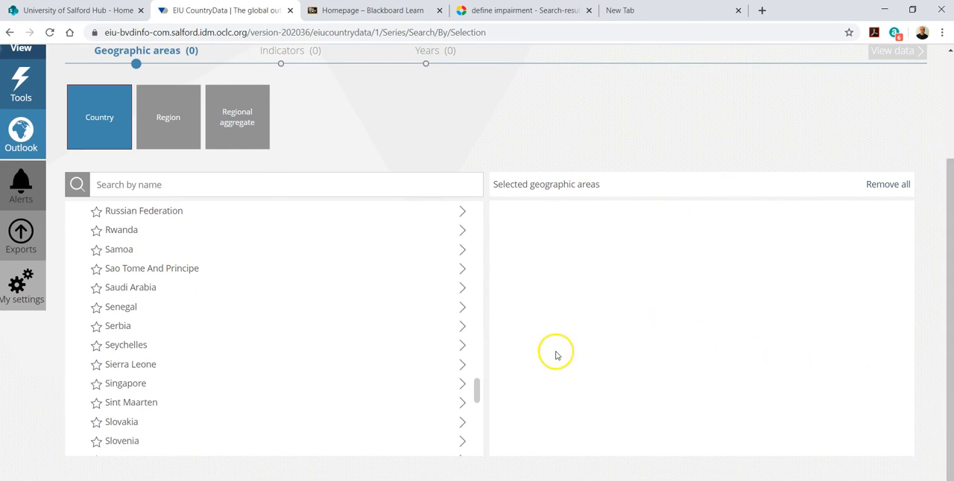
drag(478, 389, 483, 430)
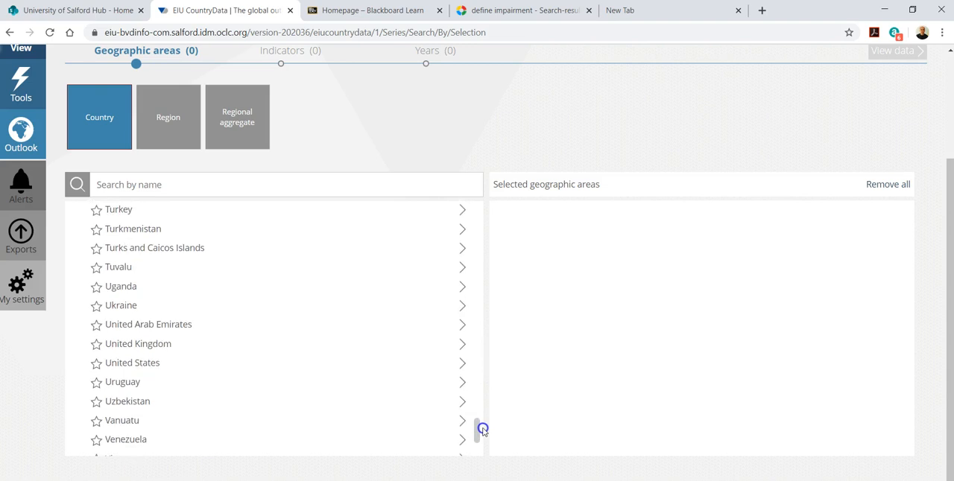
click(152, 347)
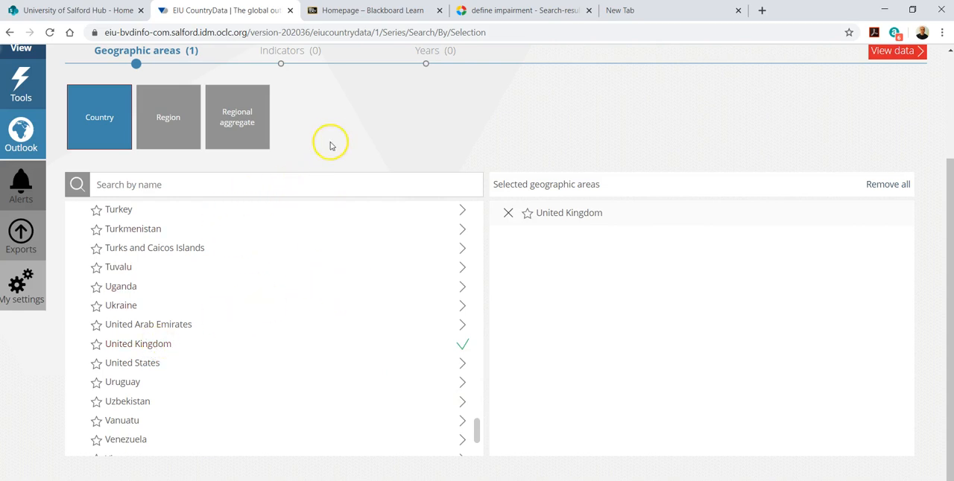
Add the indicators Goods: exports fob - MEXP and Goods: imports fob - MIMP from the Current account group under Foreign payments
click(283, 66)
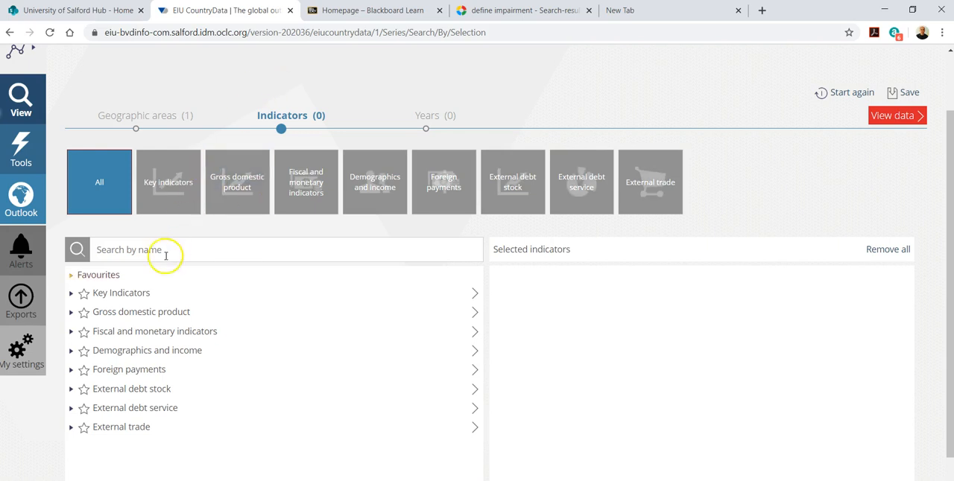
click(72, 372)
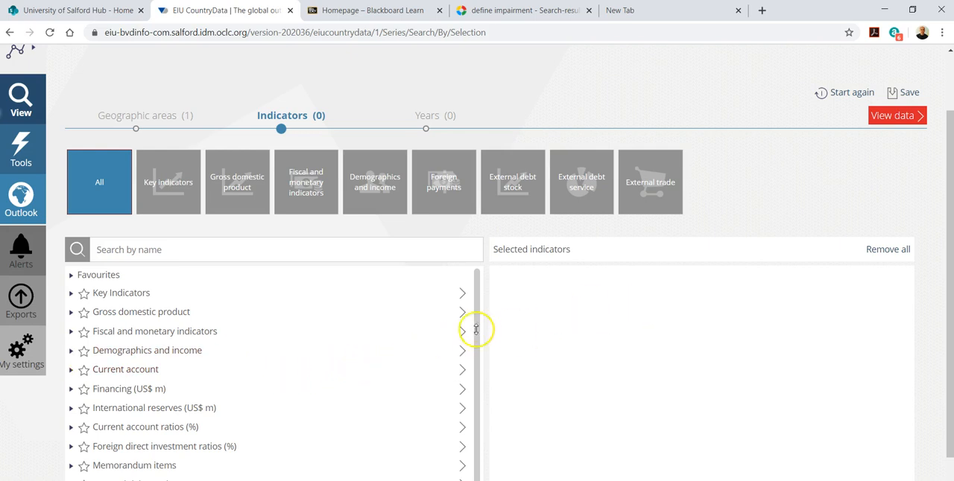
drag(478, 326, 480, 369)
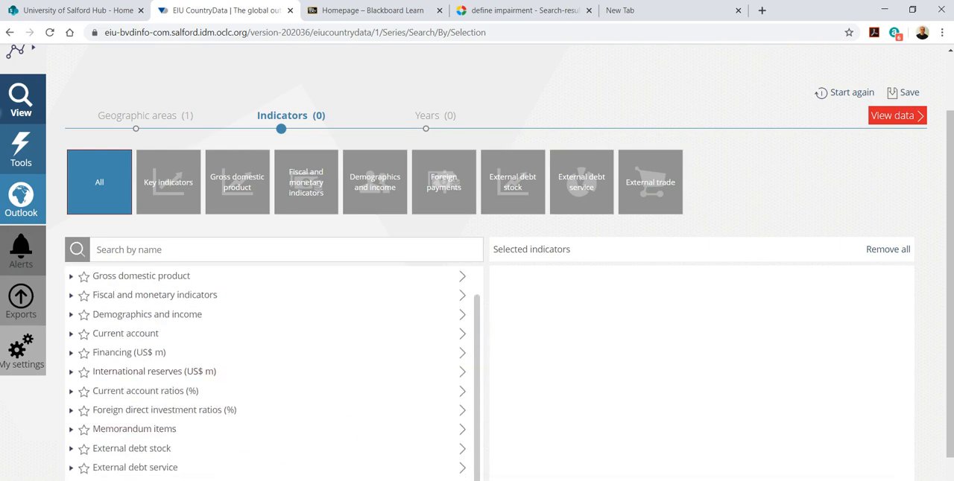
scroll(279, 371, up, 1)
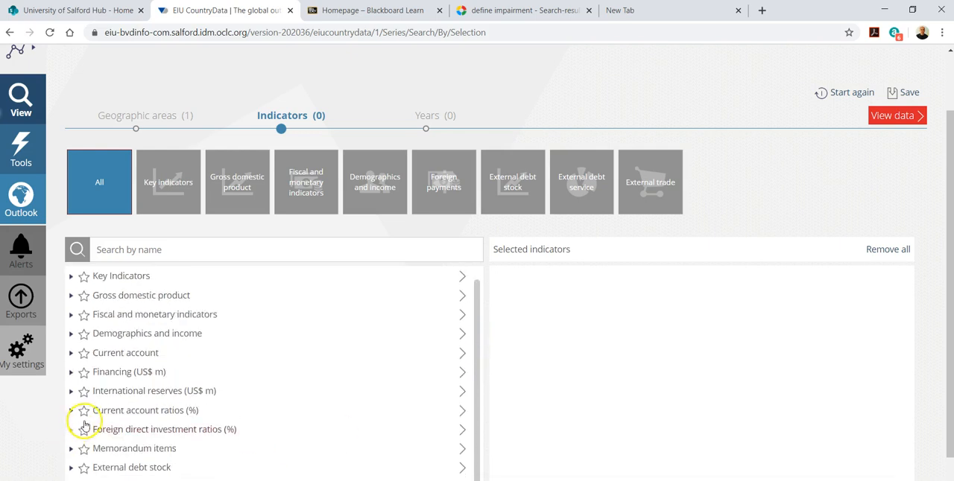
click(71, 353)
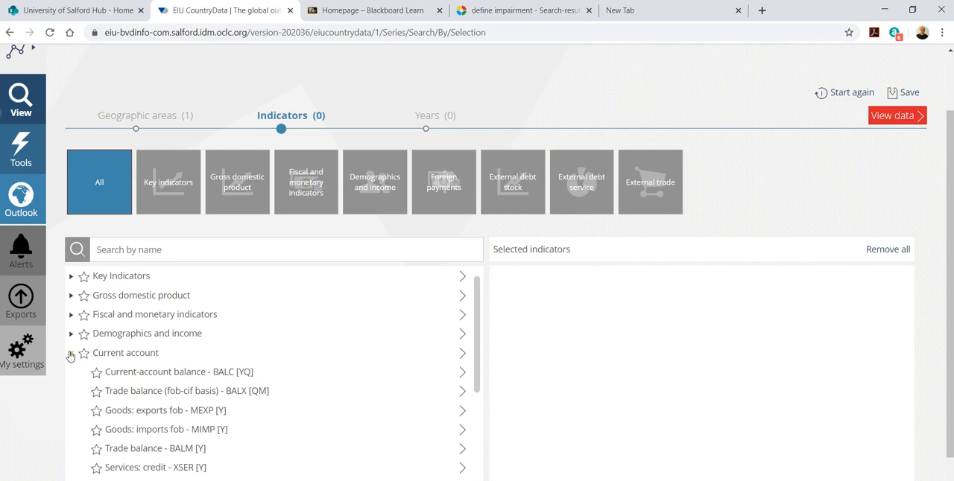
click(144, 414)
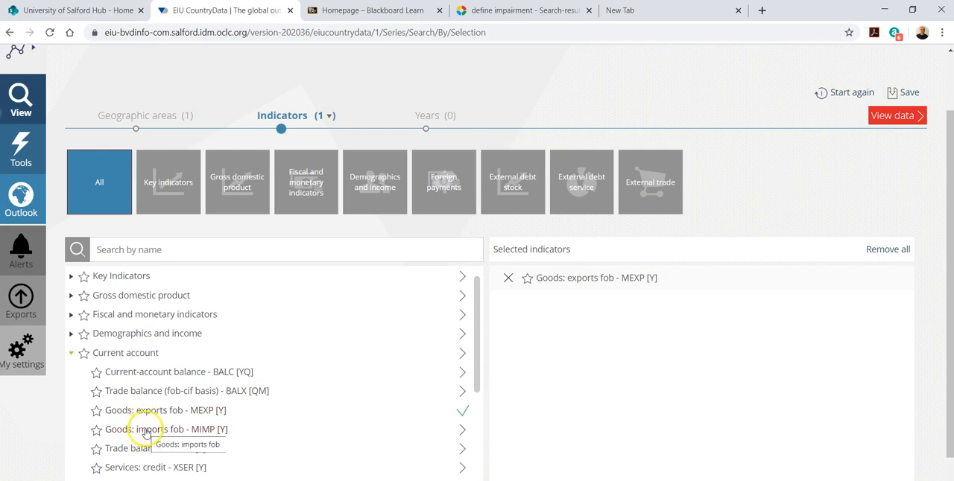
click(146, 431)
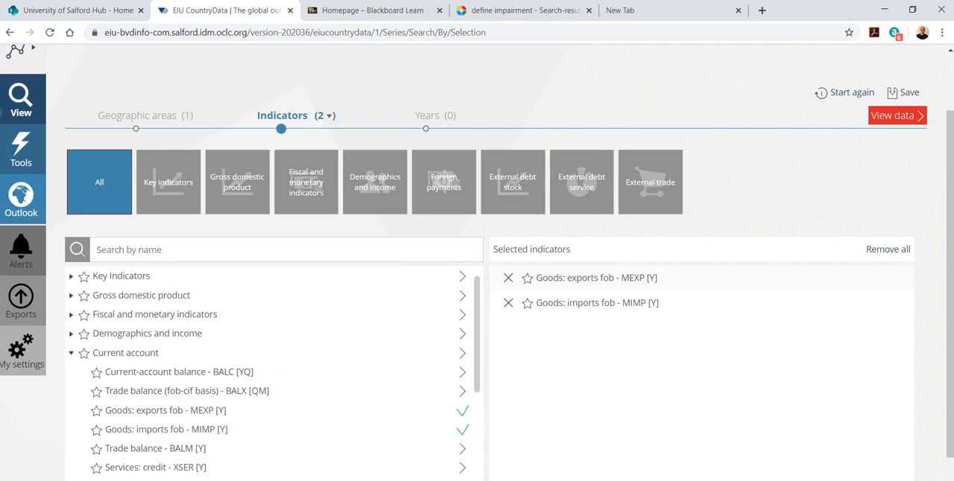
Add the Current account indicators Services: credit - XSER and Services: debit - MSER to the selection
scroll(94, 410, down, 2)
click(125, 351)
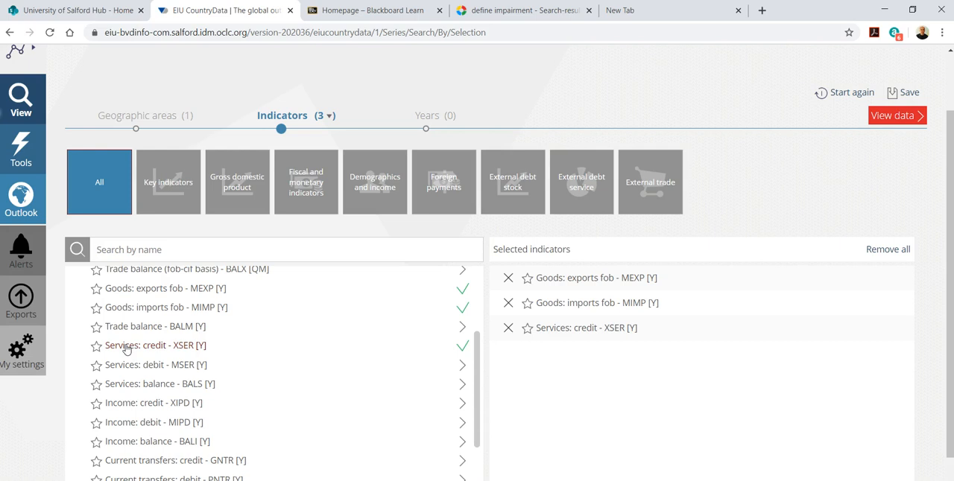
click(127, 367)
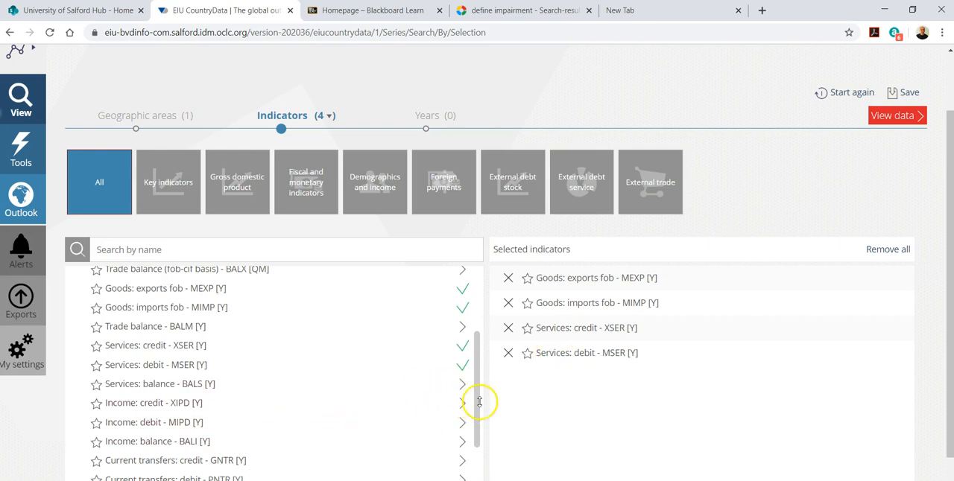
Add the debt indicators Private medium & long-term - PFDT and M&LT owed to private creditors - TPRC
drag(478, 403, 473, 465)
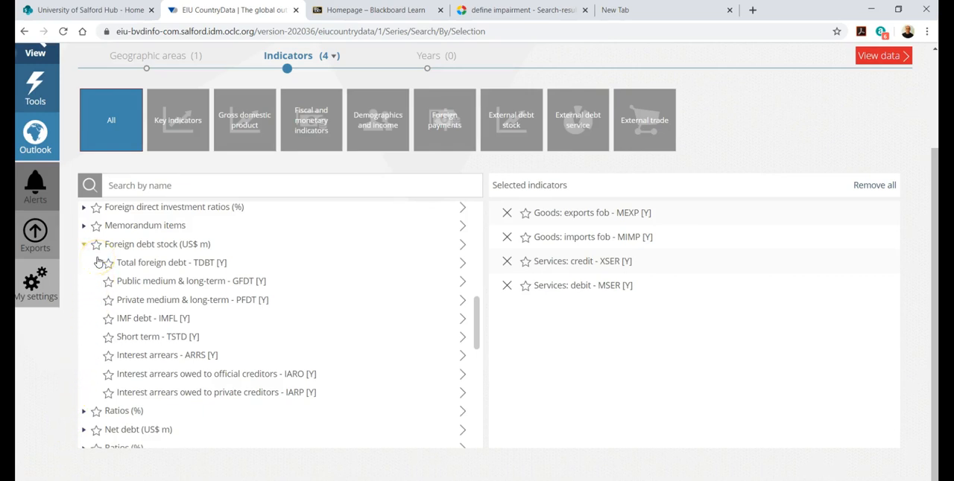
click(144, 301)
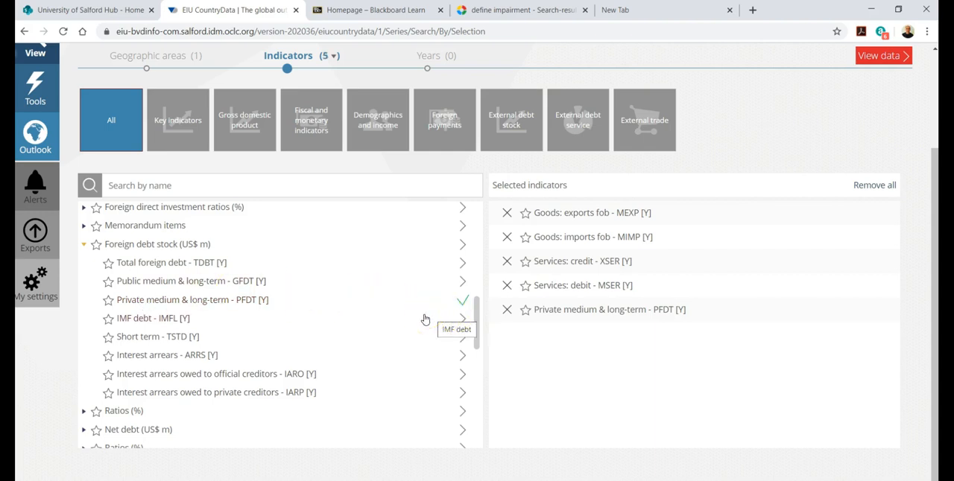
drag(476, 320, 477, 356)
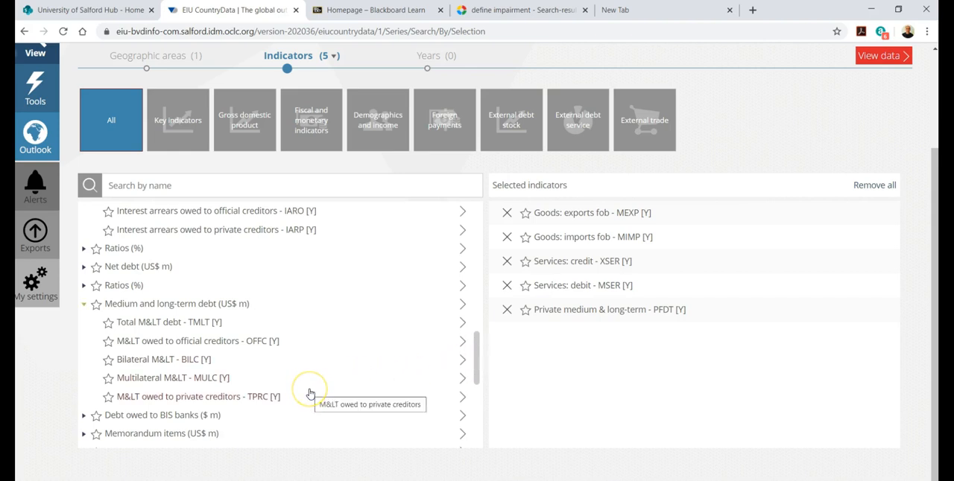
click(198, 401)
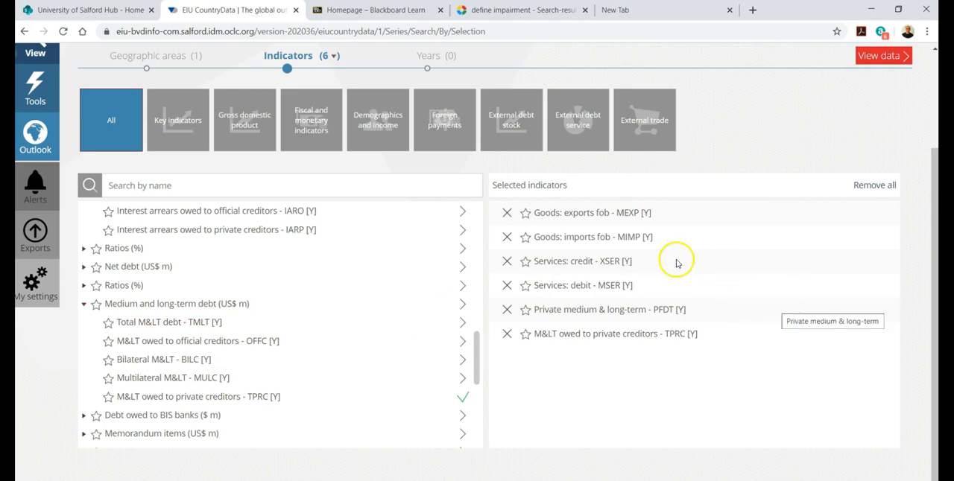
Select the years 1980 to 2020 and view the resulting data table
click(427, 71)
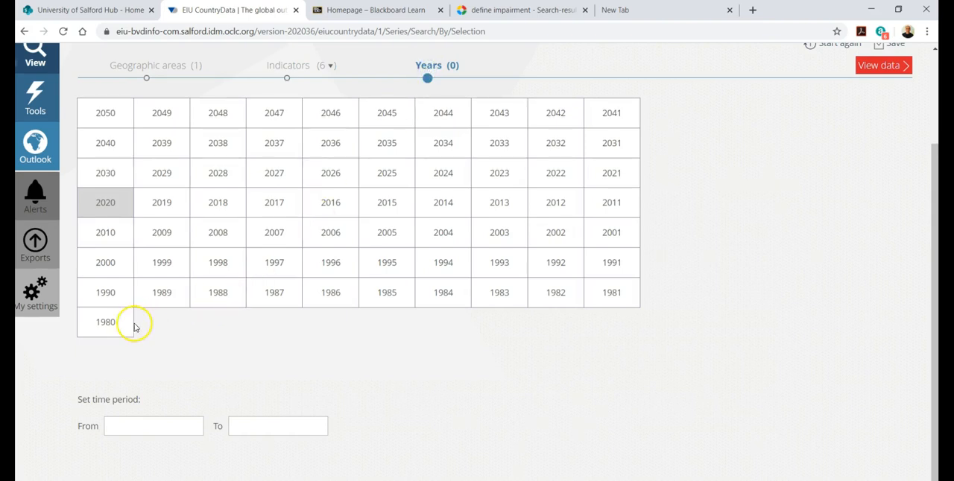
drag(111, 323, 128, 215)
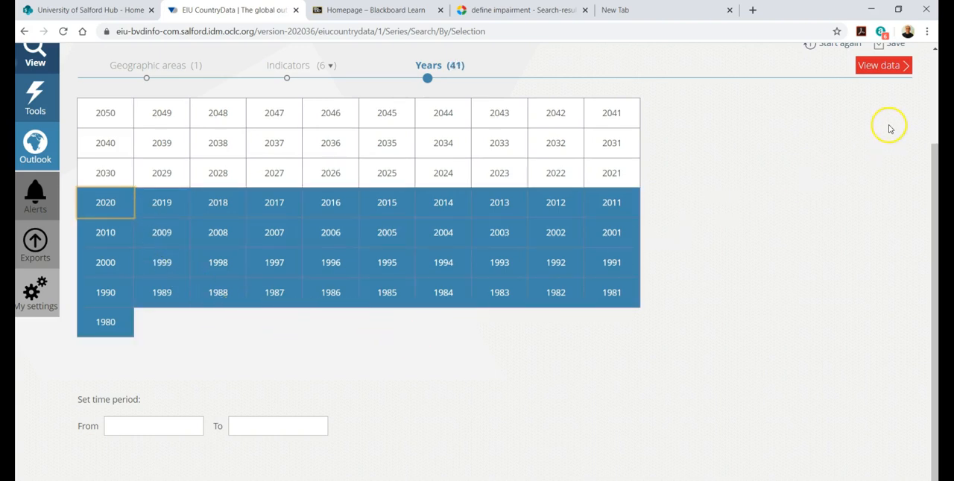
click(883, 64)
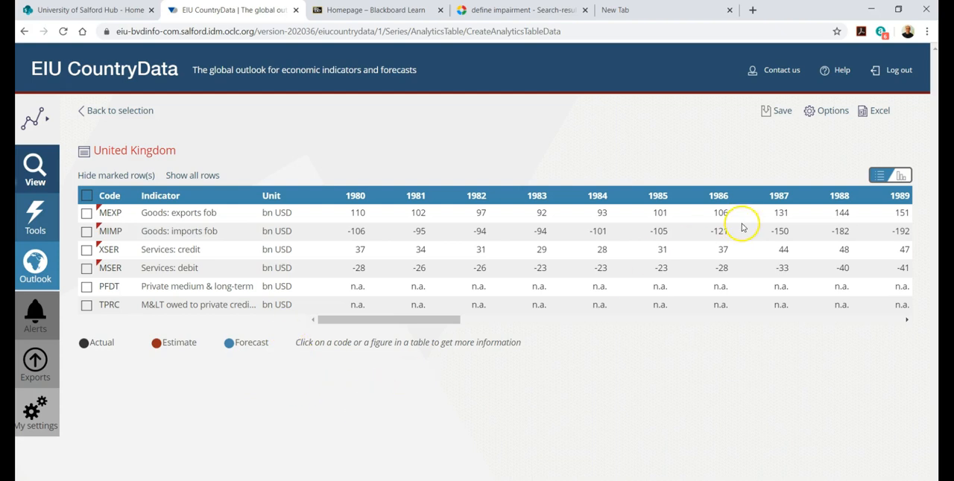
Export all tables to Excel under the name Countries and open the downloaded workbook
click(870, 116)
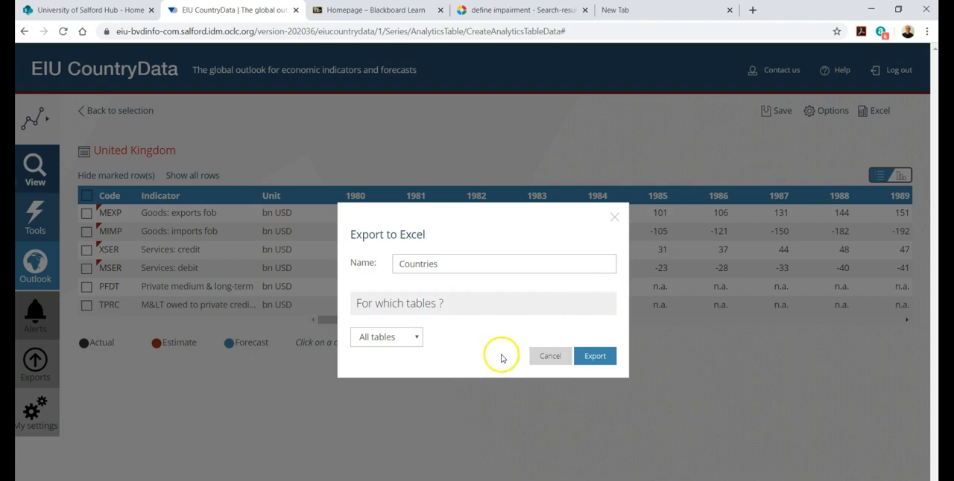
click(597, 357)
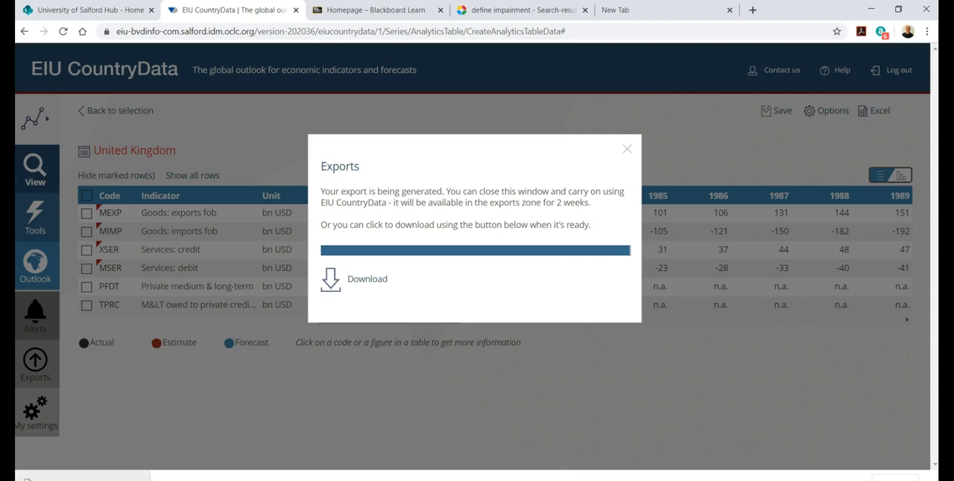
click(58, 479)
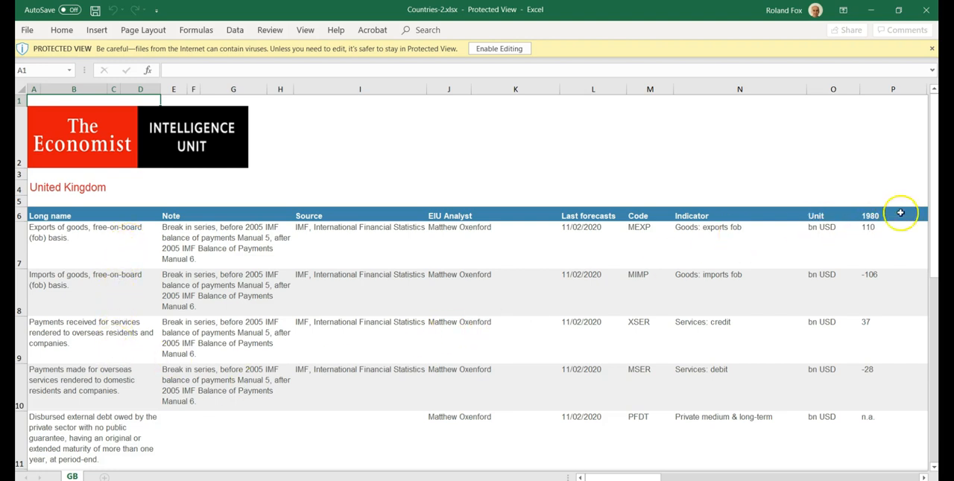
Copy the goods and services data in rows 7 to 10, from the 2020 column back to the first column
drag(933, 215, 933, 227)
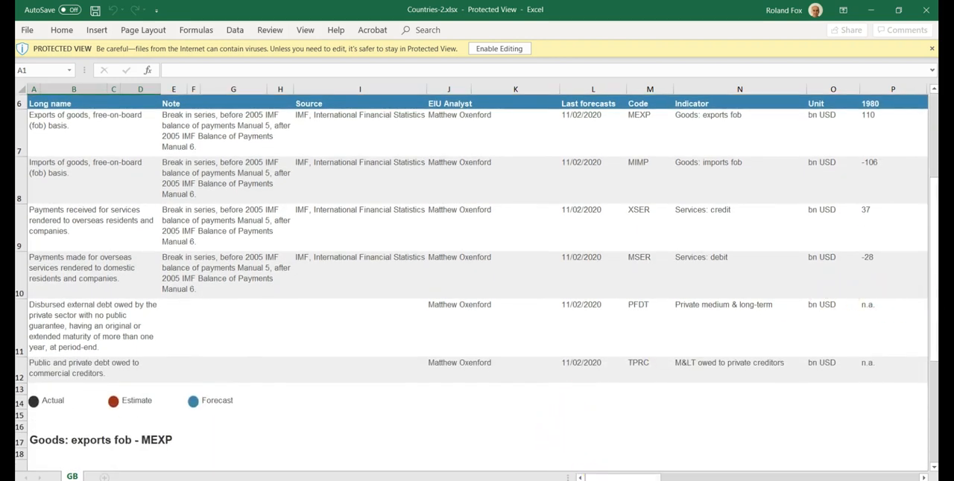
drag(607, 471, 873, 451)
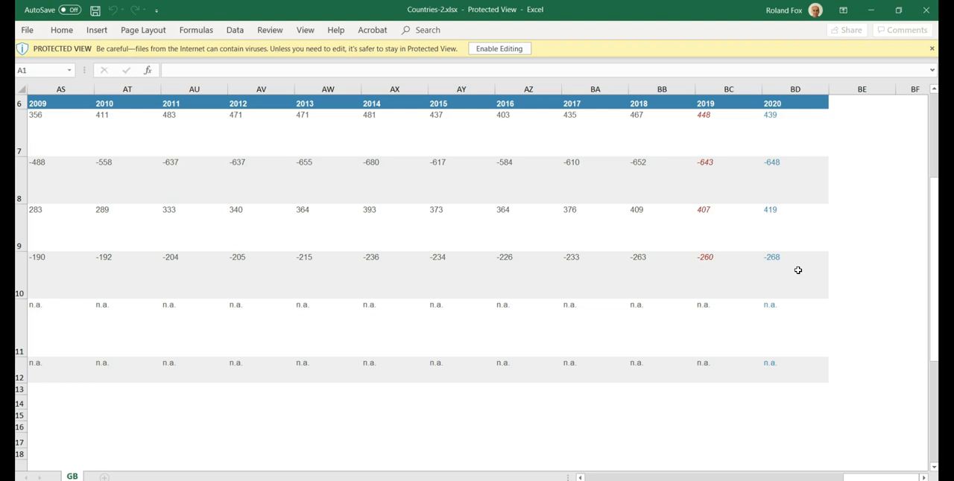
drag(797, 270, 706, 116)
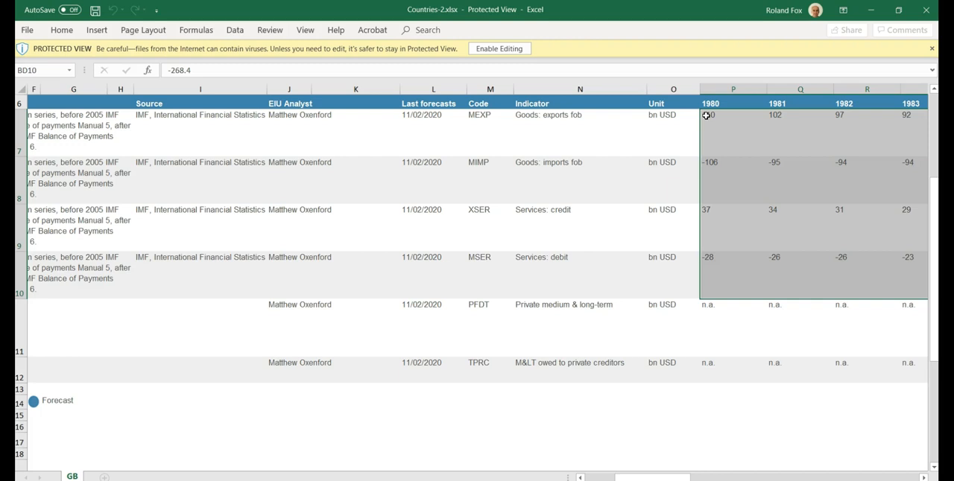
key(shift+Left)
key(shift+Left)
key(shift+Left)
key(shift+Left)
key(shift+Left)
key(shift+Left)
key(shift+Left)
key(shift+Left)
key(shift+Left)
key(shift+Left)
key(shift+Left)
key(shift+Left)
key(shift+Left)
key(shift+Left)
key(shift+Left)
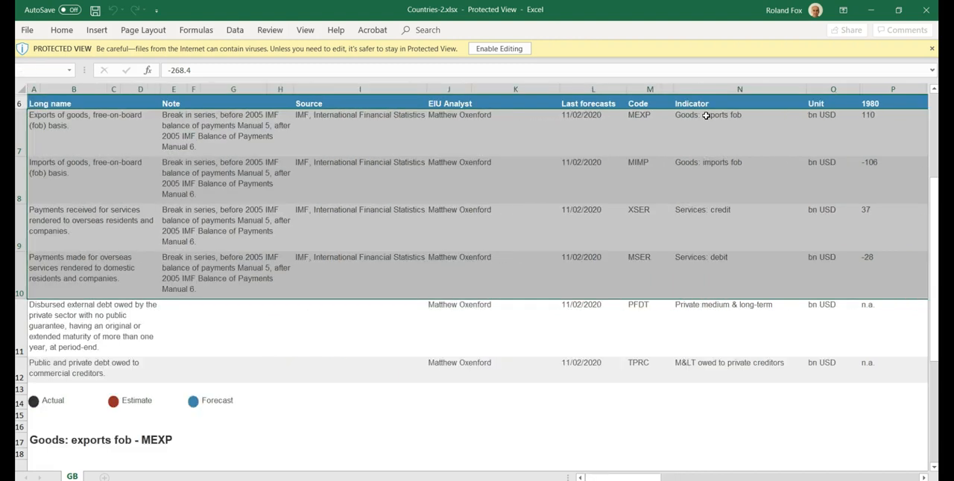
key(ctrl+c)
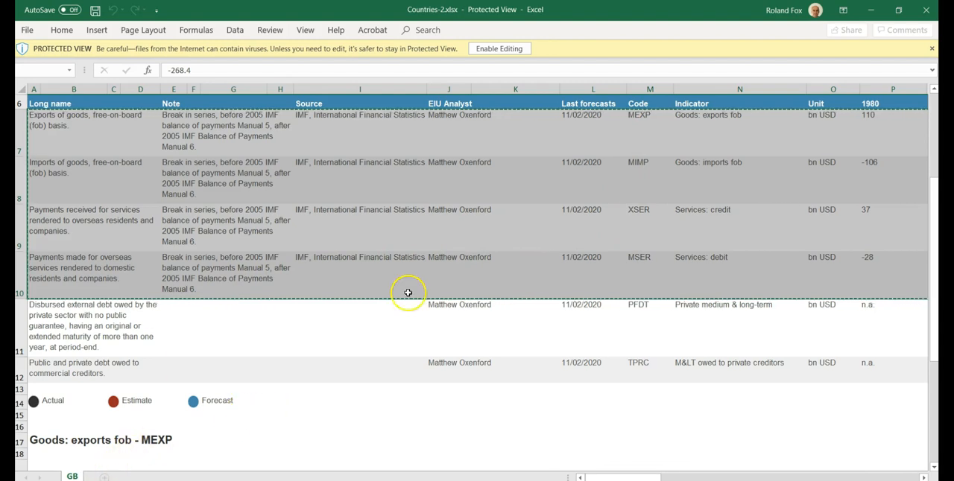
Enable editing of the workbook and copy the range A6:BD10, including the header row
click(483, 50)
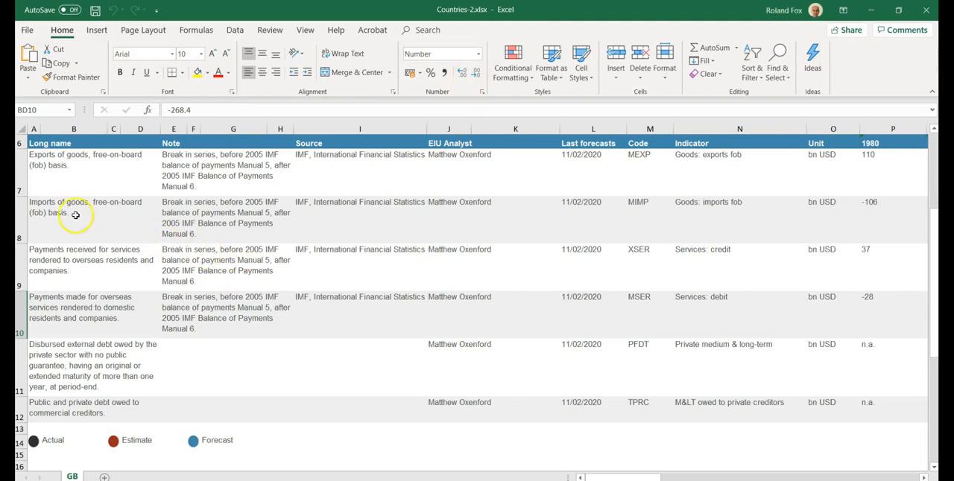
click(34, 145)
drag(34, 145, 785, 306)
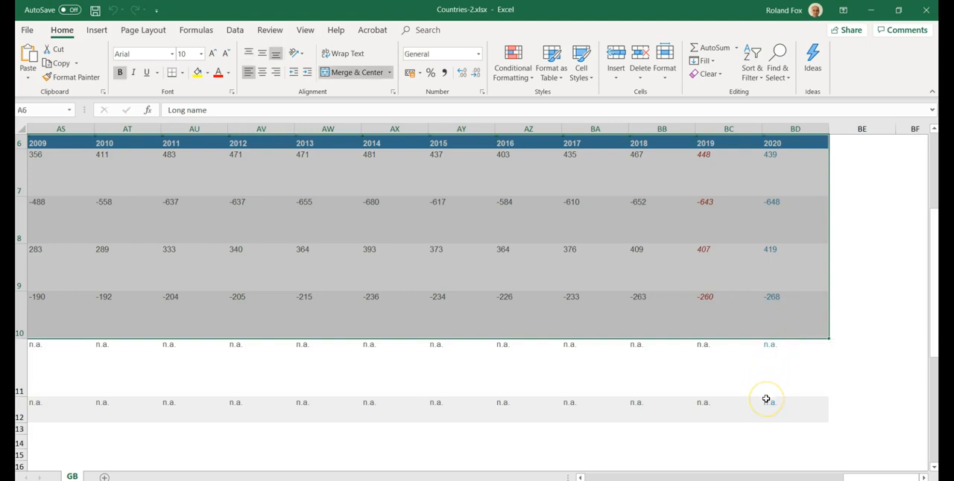
key(ctrl+c)
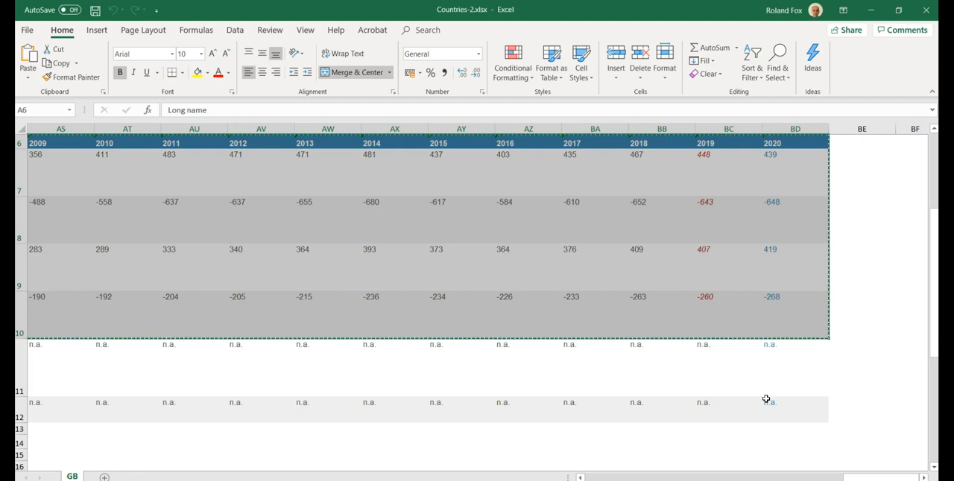
Add a new worksheet and paste the copied trade data there as transposed values using Paste Special
click(104, 476)
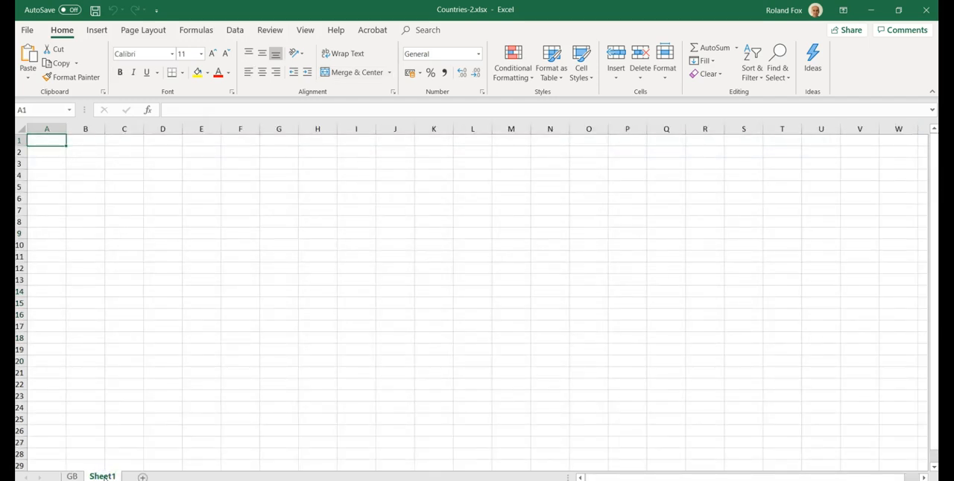
click(28, 78)
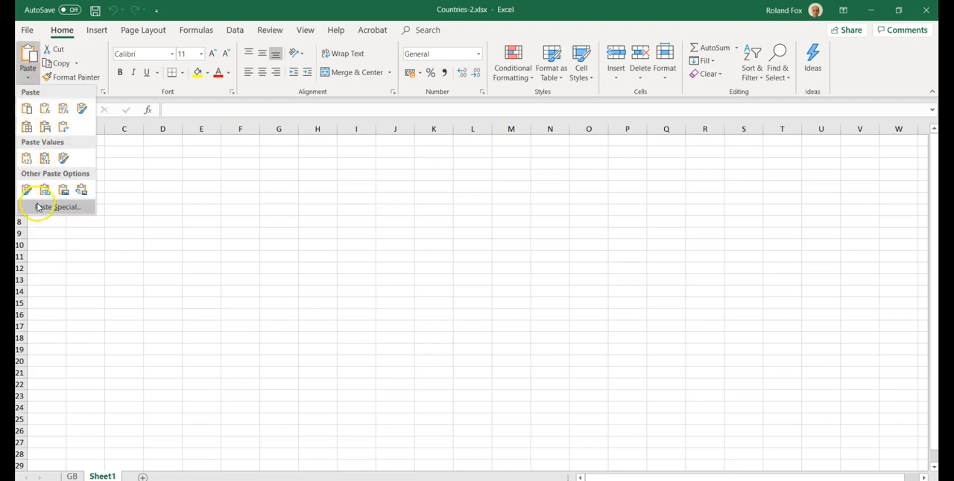
click(37, 205)
click(331, 248)
click(440, 356)
click(444, 382)
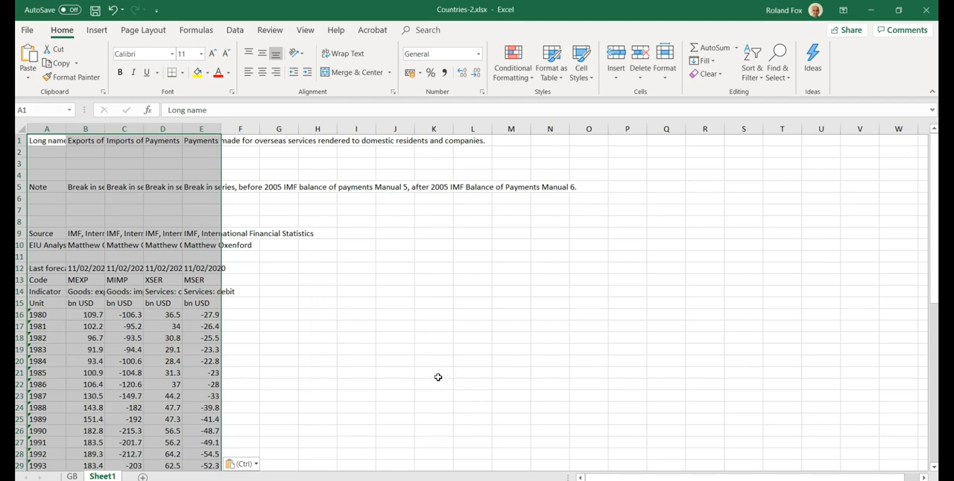
Enter the growth formula =B17/B16-1 in cell F17, beside the 1981 data
click(250, 326)
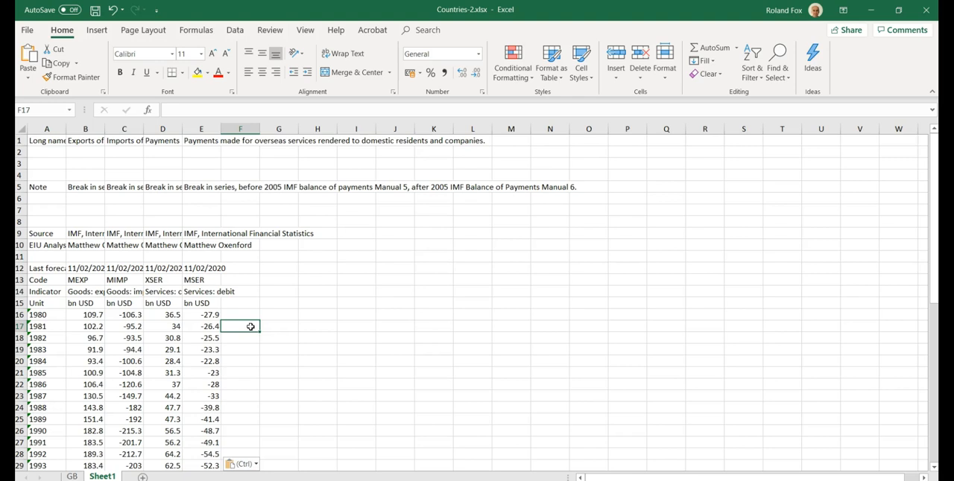
text(=)
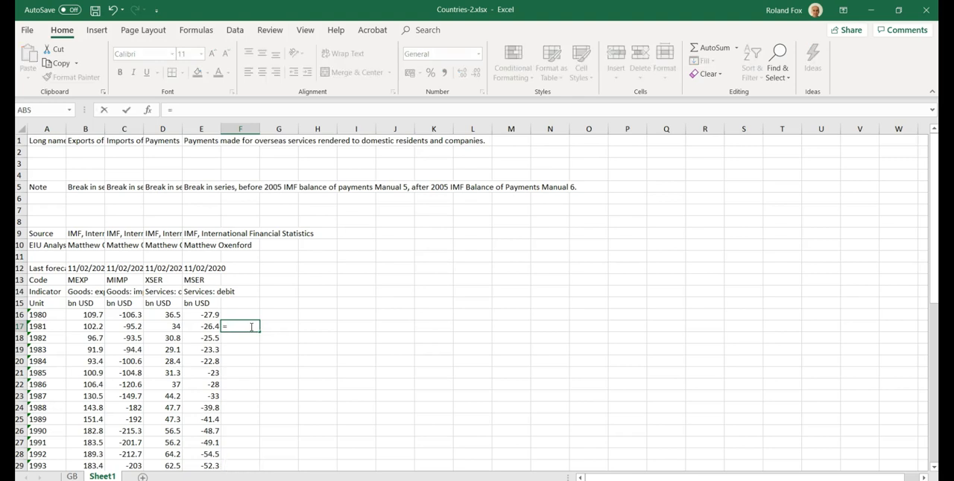
click(88, 328)
text(/)
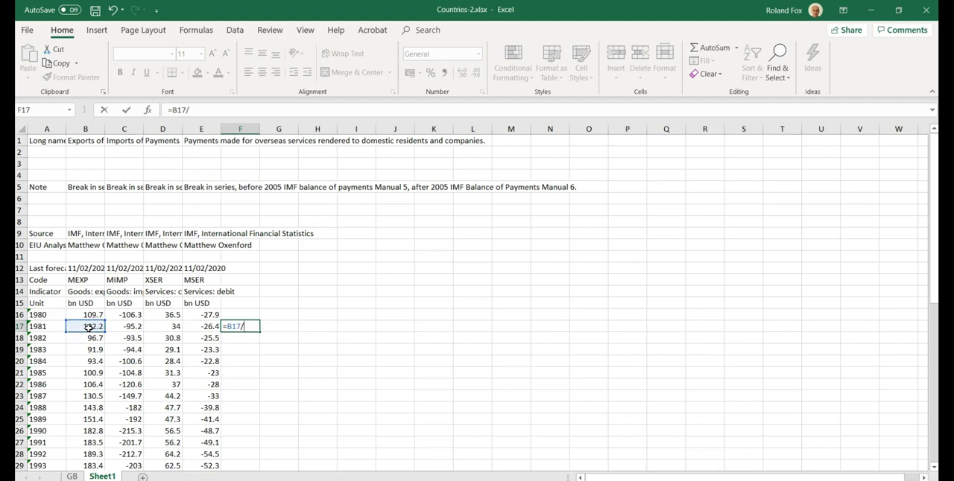
click(89, 316)
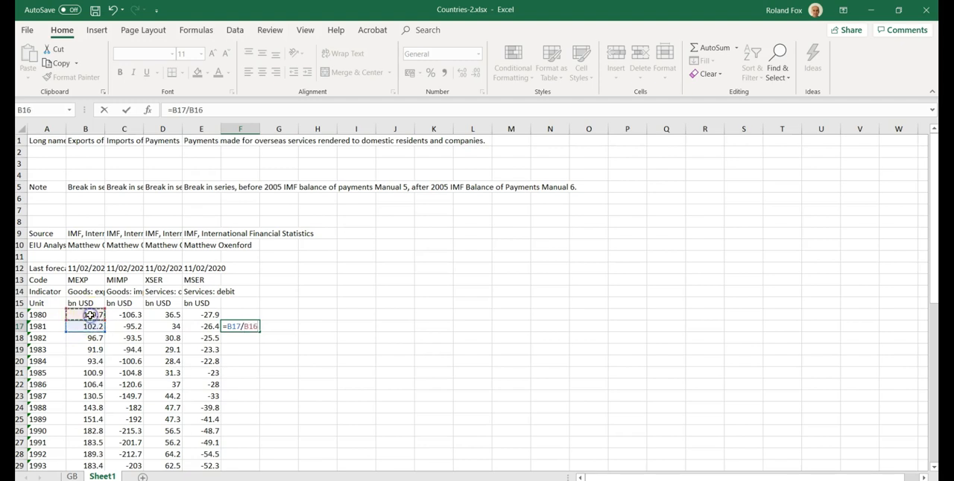
text(-0.06837)
key(Return)
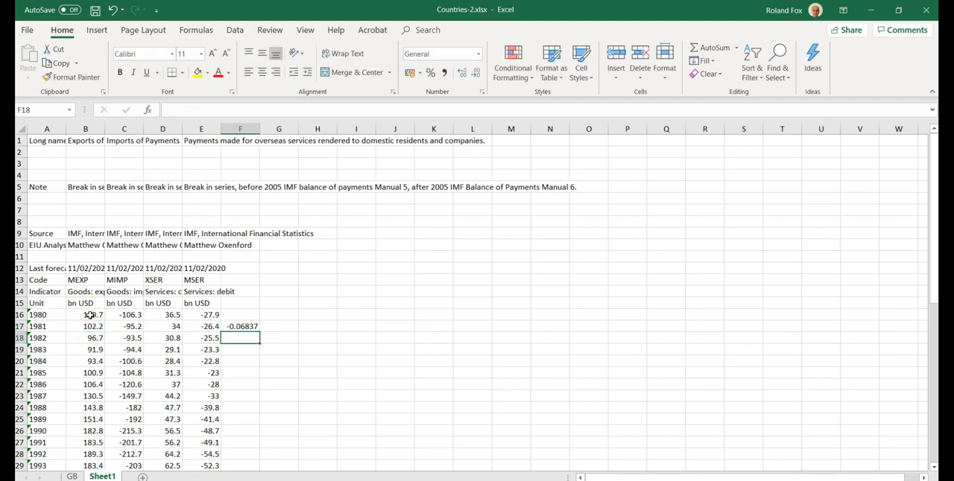
Copy the growth formula from F17 down column F to row 56, the 2020 row
click(242, 327)
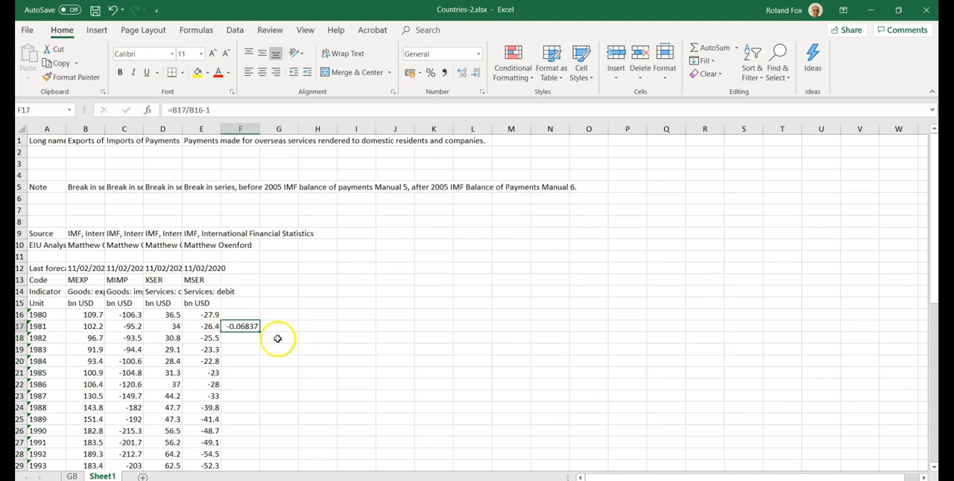
key(ctrl+c)
key(shift+Down)
key(shift+Down)
key(shift+Down)
key(shift+Down)
key(shift+Down)
key(shift+Down)
key(shift+Down)
key(shift+Down)
key(shift+Down)
key(shift+Down)
key(shift+Down)
key(shift+Down)
key(shift+Down)
key(shift+Down)
key(shift+Down)
key(shift+Down)
key(shift+Down)
key(shift+Down)
key(shift+Down)
key(shift+Down)
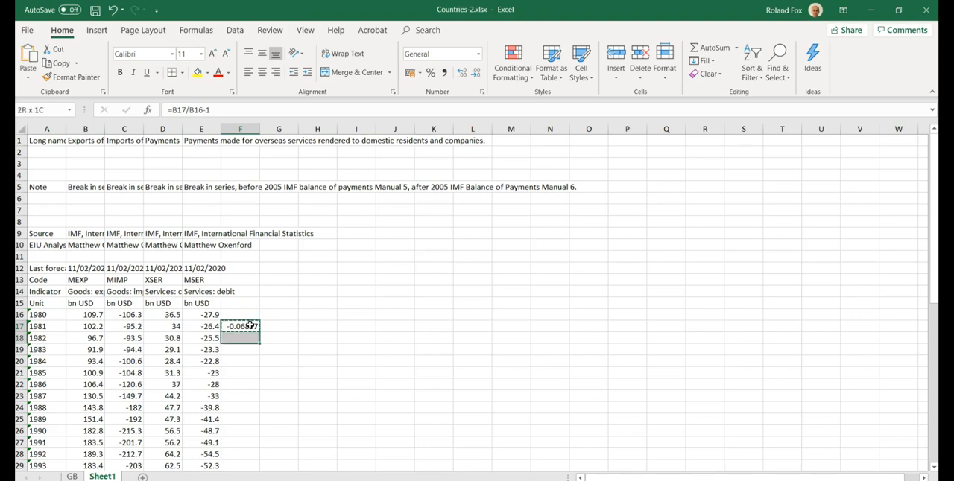
key(shift+Down)
key(shift+Down)
key(shift+Down)
key(shift+Down)
key(shift+Down)
key(shift+Down)
key(shift+Down)
key(shift+Down)
key(shift+Down)
key(shift+Down)
key(shift+Down)
key(shift+Down)
key(shift+Down)
key(shift+Down)
key(shift+Down)
key(shift+Down)
key(shift+Down)
key(shift+Down)
key(shift+Down)
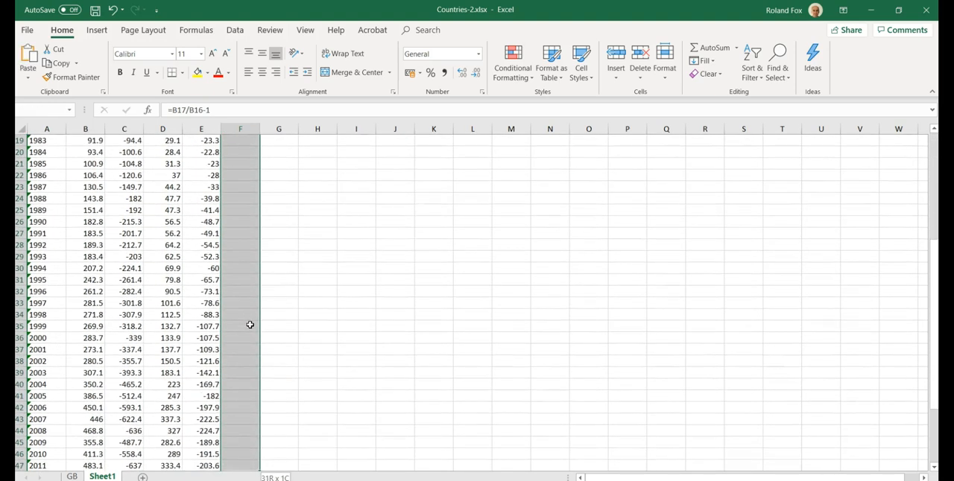
key(shift+Up)
key(shift+Up)
key(shift+Up)
key(shift+Up)
key(shift+Up)
key(shift+Up)
key(shift+Up)
key(shift+Up)
key(shift+Up)
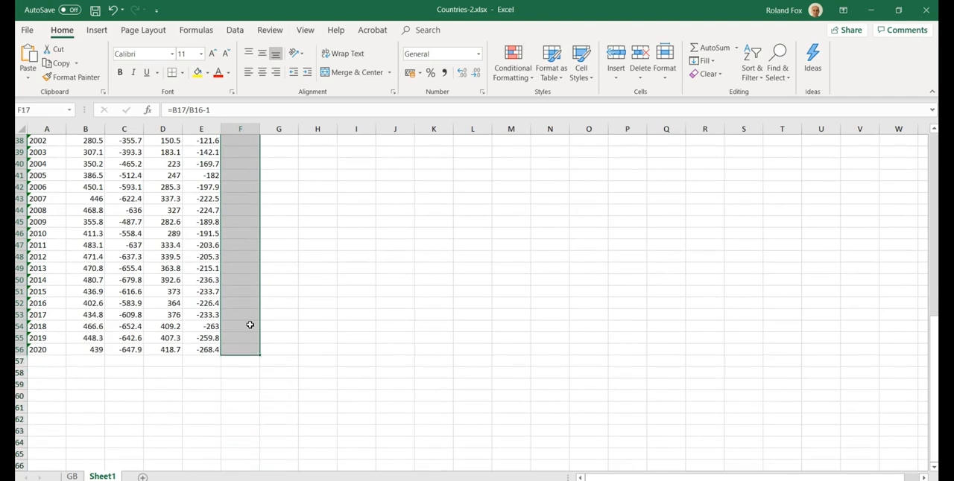
key(ctrl+v)
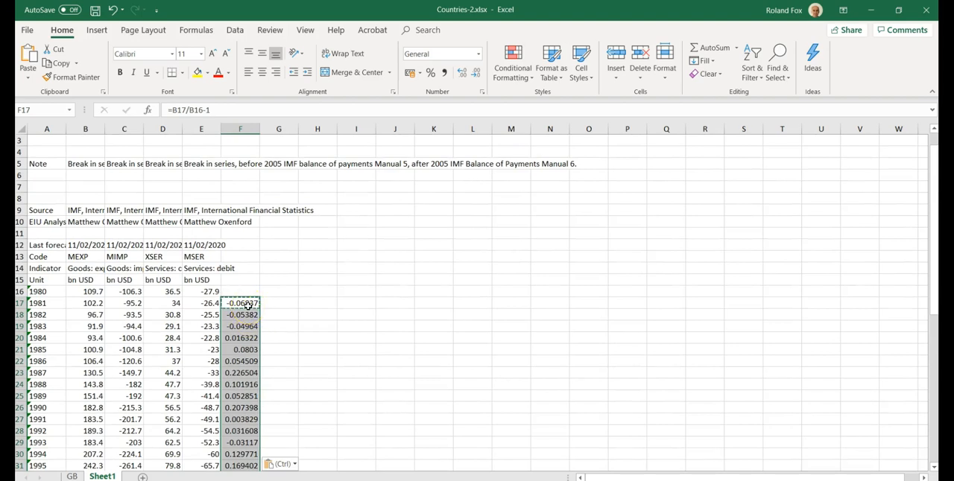
Copy the growth formulas in F17:F56 across to columns G to I
key(Escape)
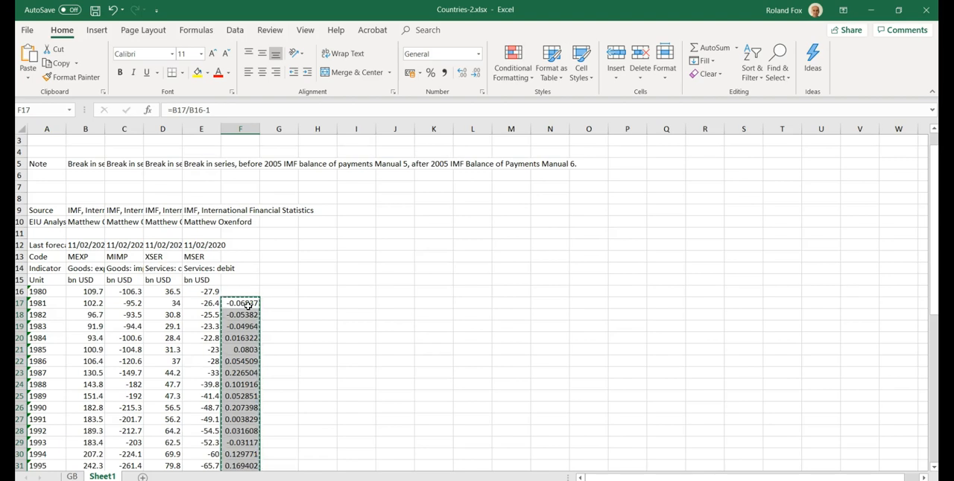
key(shift+Right)
key(shift+Right)
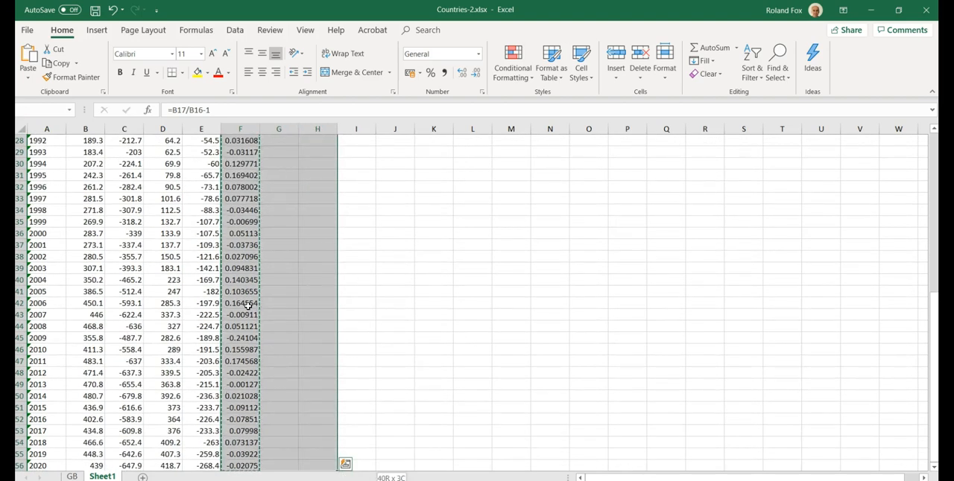
key(shift+Right)
key(ctrl+v)
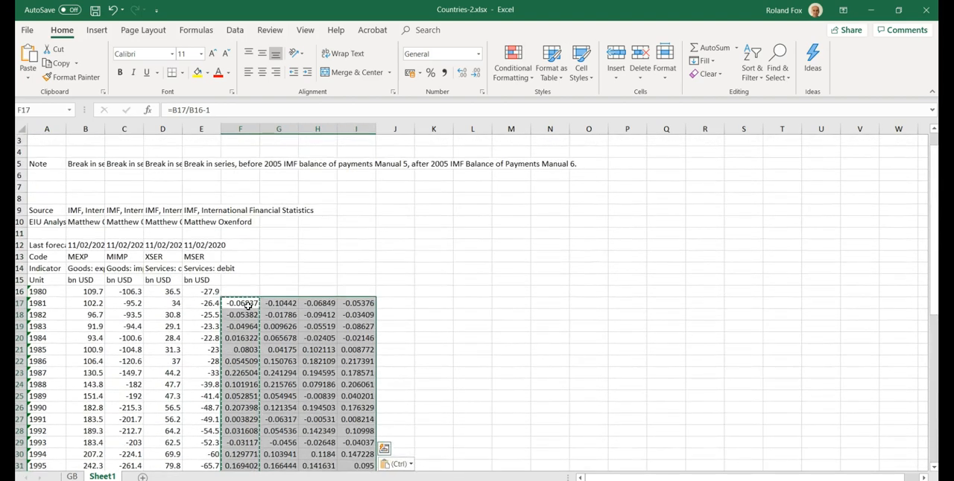
Copy the indicator names in B14:E14 to F16:I16 as headings for the growth columns
click(86, 268)
drag(87, 268, 213, 271)
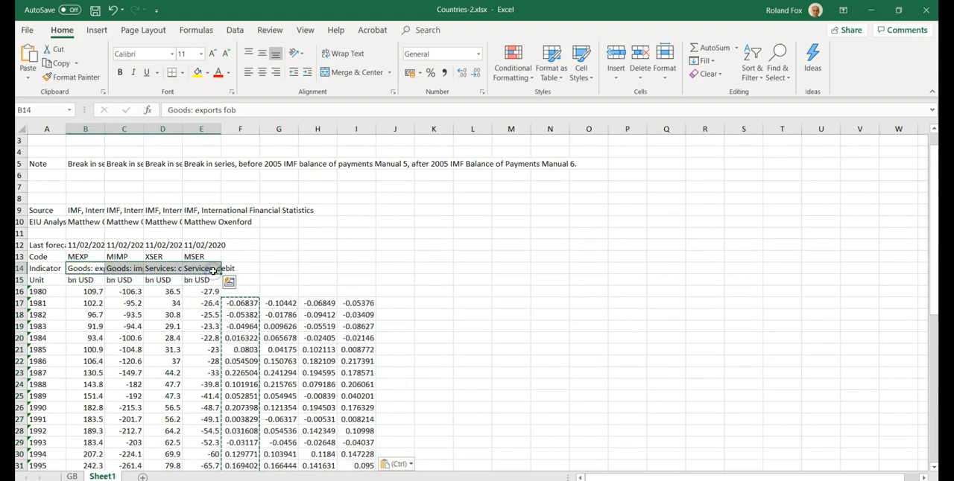
key(ctrl+c)
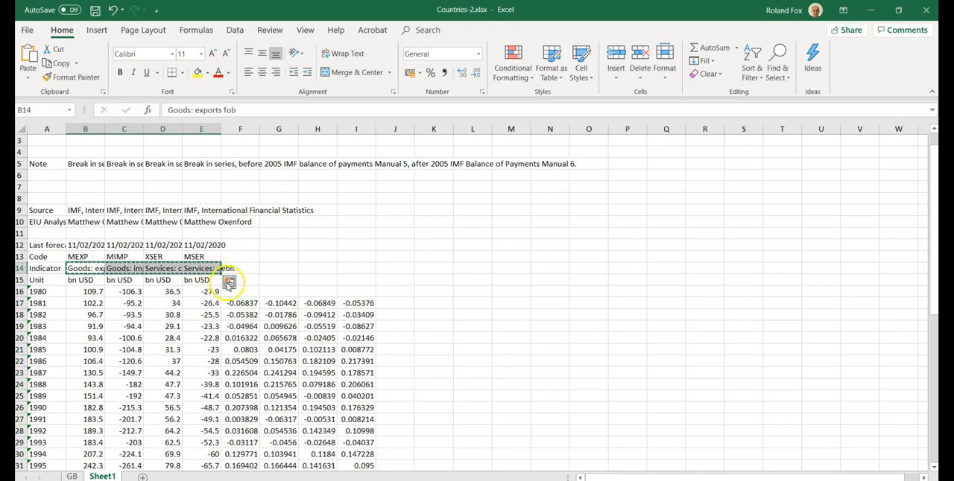
click(240, 292)
key(ctrl+v)
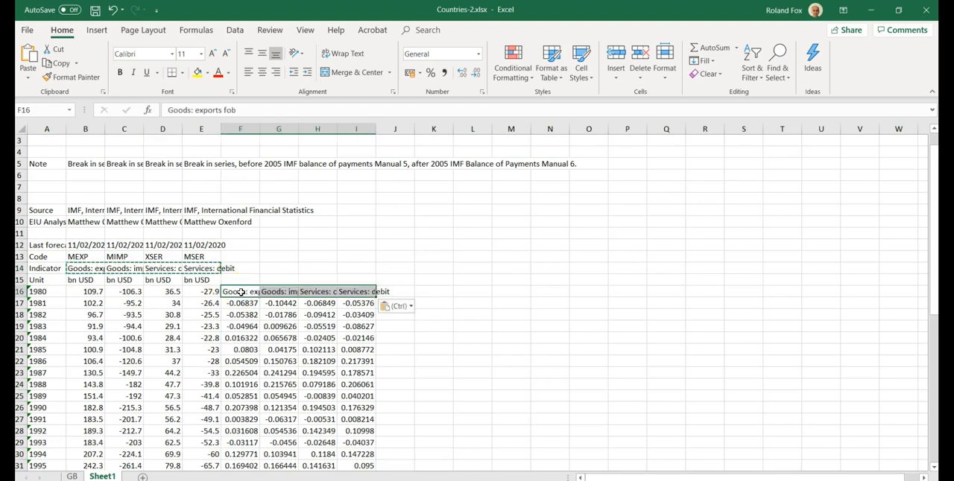
click(482, 247)
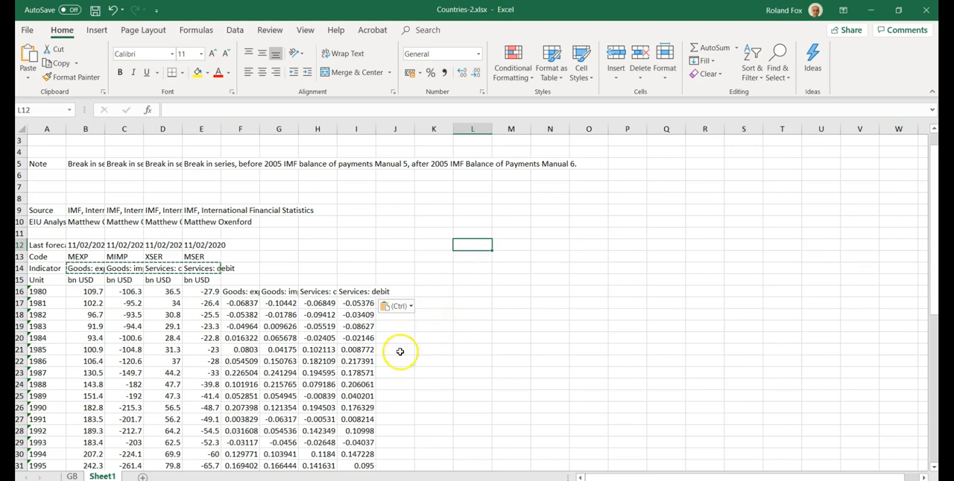
Switch to EIU CountryData in the browser and add the exchange rate indicators XRPD (average) and ENDR (end-period)
click(186, 480)
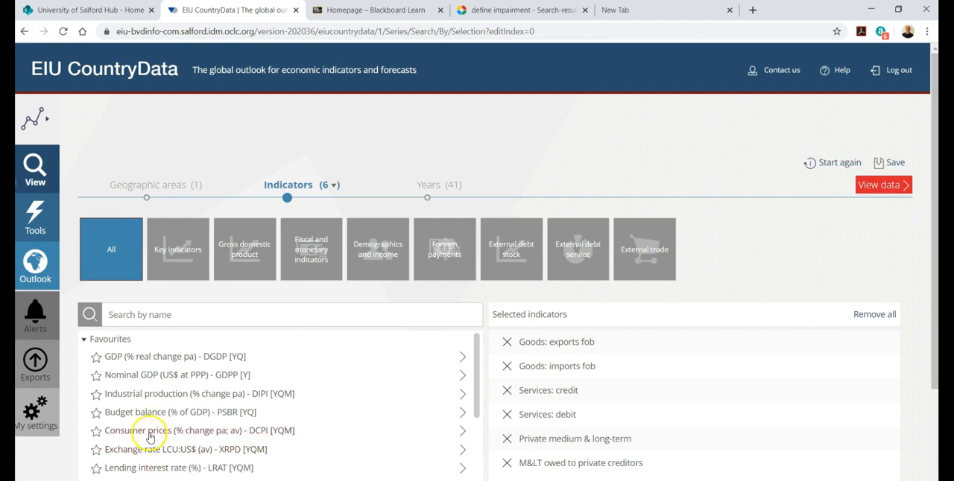
click(85, 340)
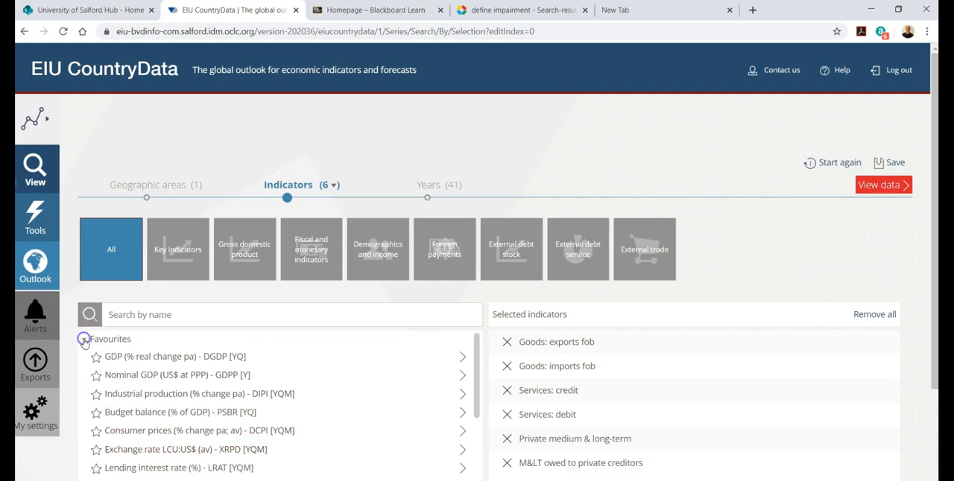
click(84, 344)
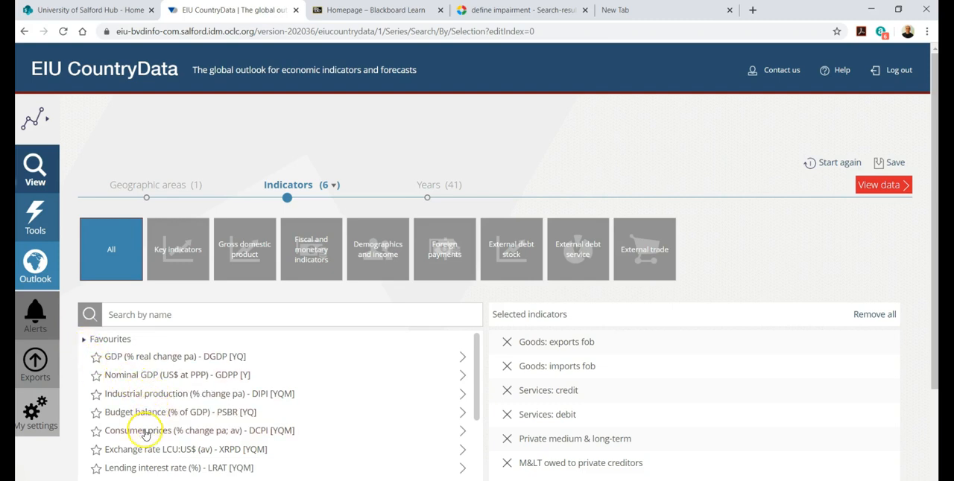
click(141, 453)
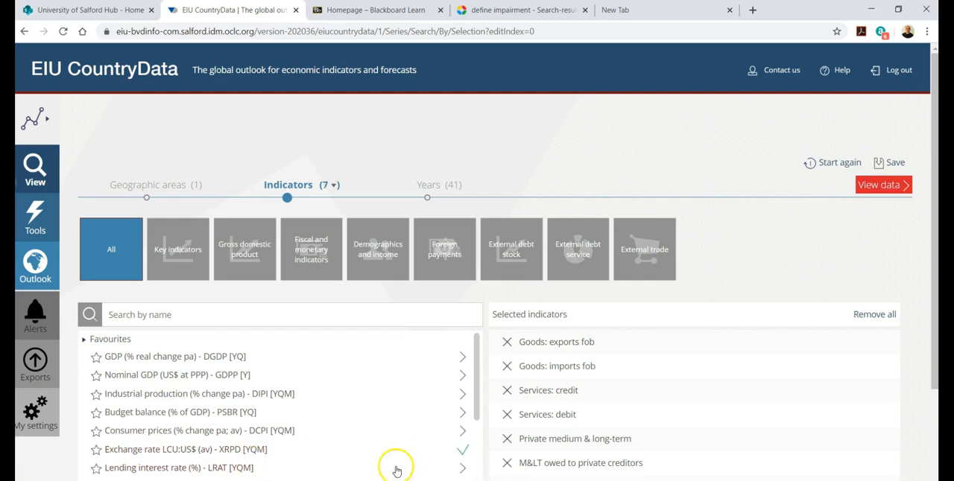
drag(474, 406, 477, 474)
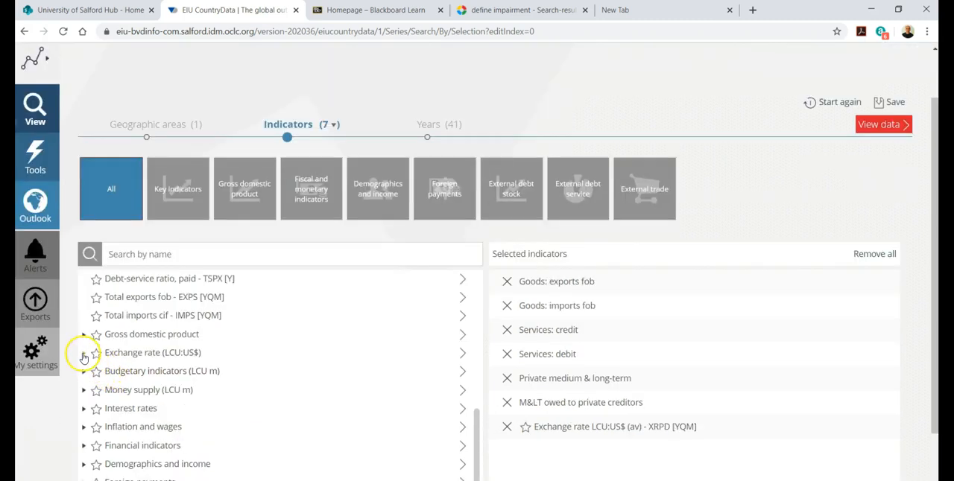
click(83, 355)
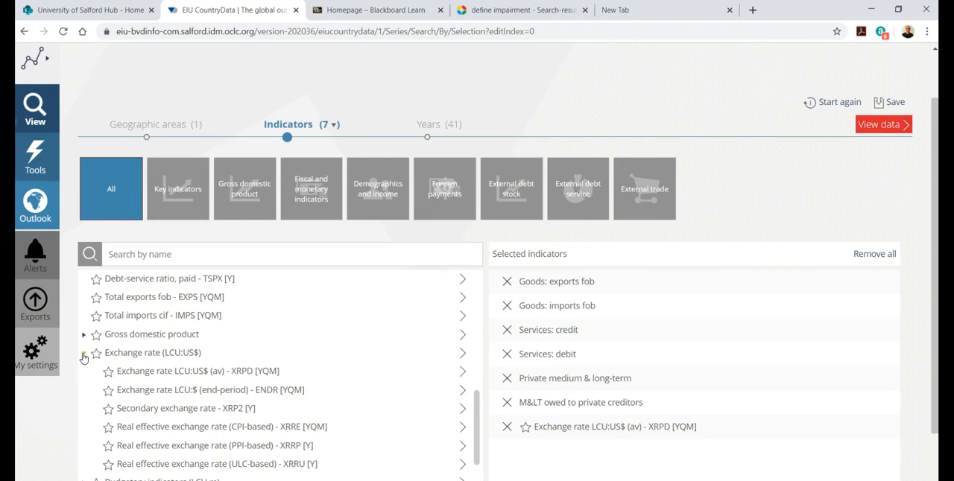
click(131, 395)
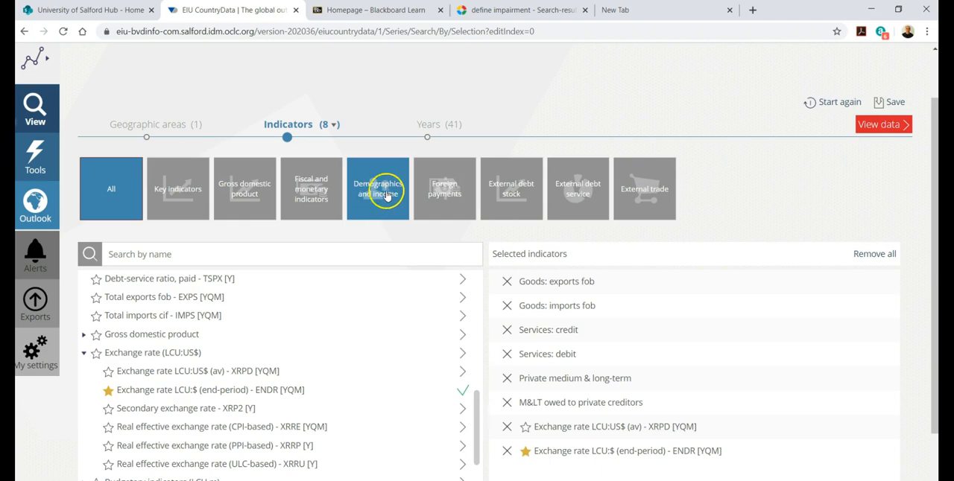
Export all tables for the extended 1980 to 2020 selection to Excel under the name Countries and open the downloaded workbook
click(429, 140)
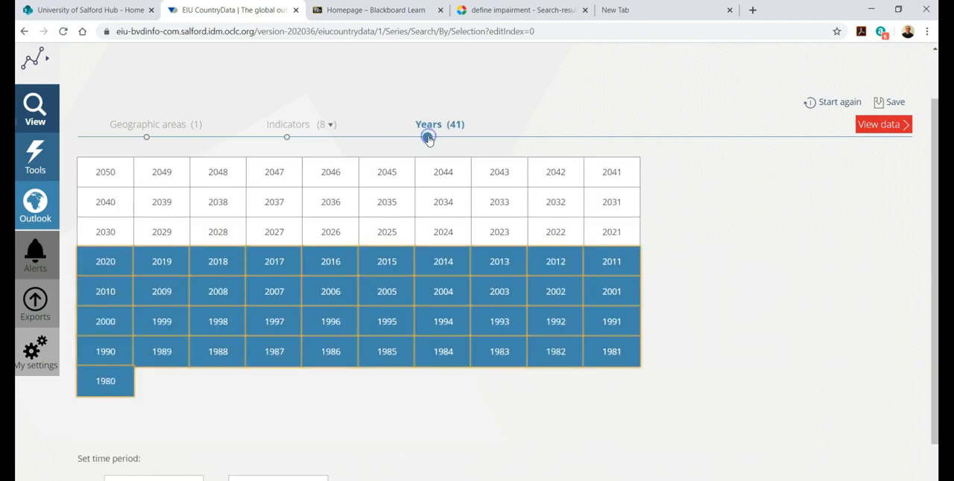
click(885, 127)
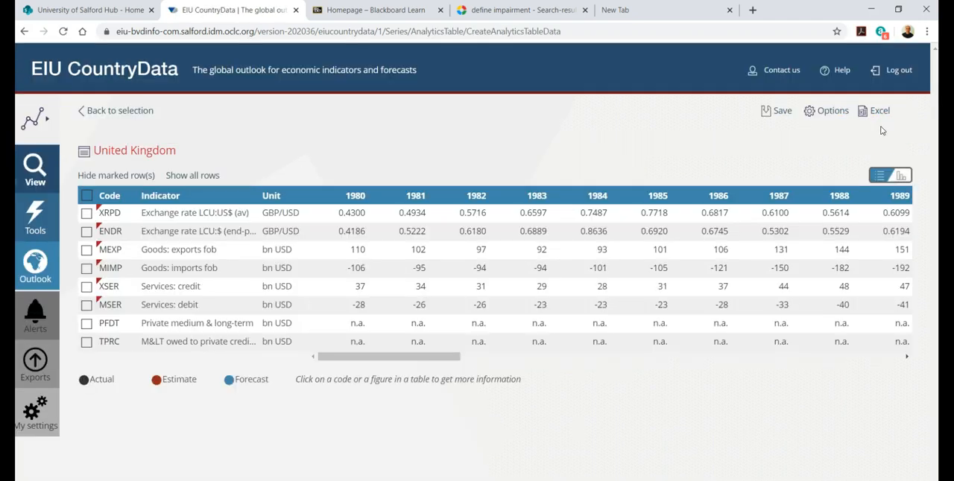
click(871, 112)
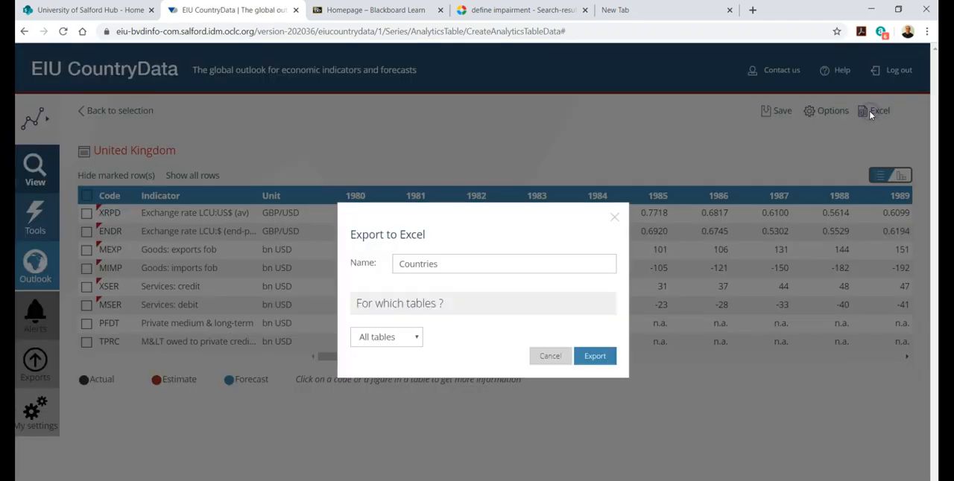
click(585, 359)
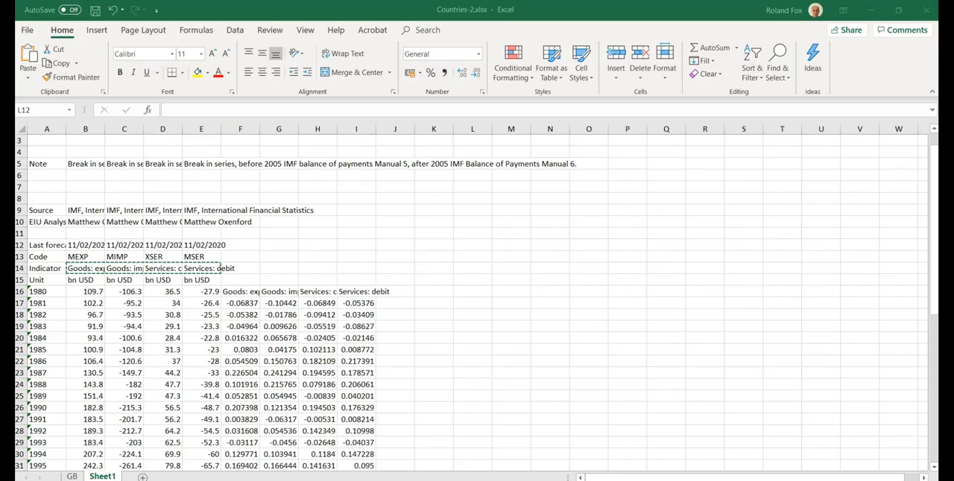
click(472, 245)
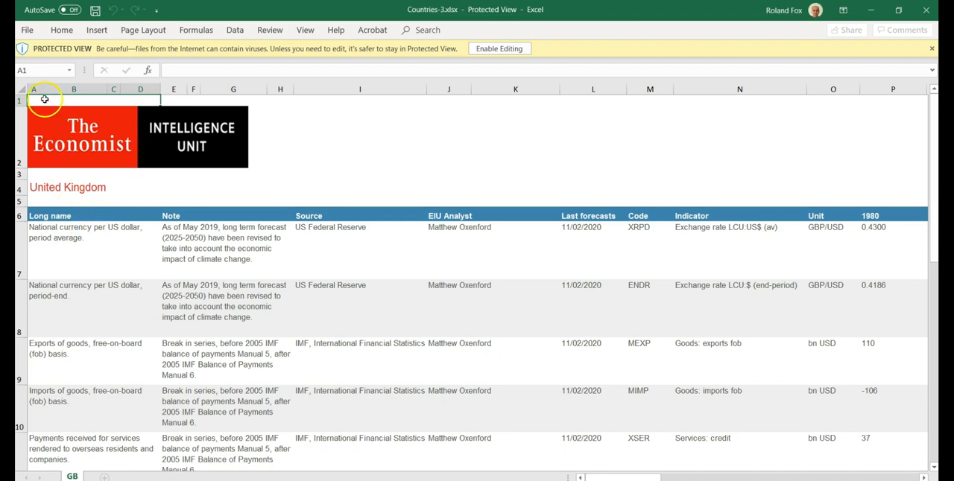
Enable editing in the exported workbook and copy the full data range A1:BD14 on the GB sheet
drag(35, 98, 88, 157)
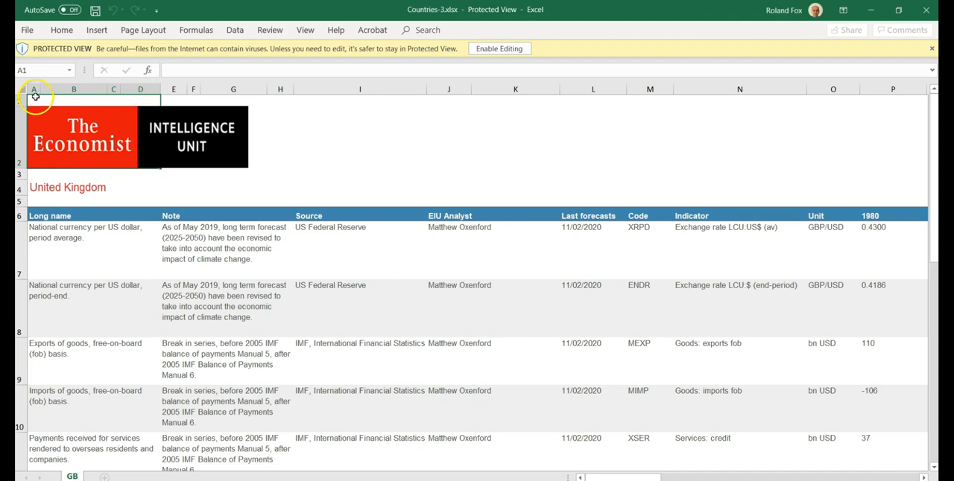
click(499, 48)
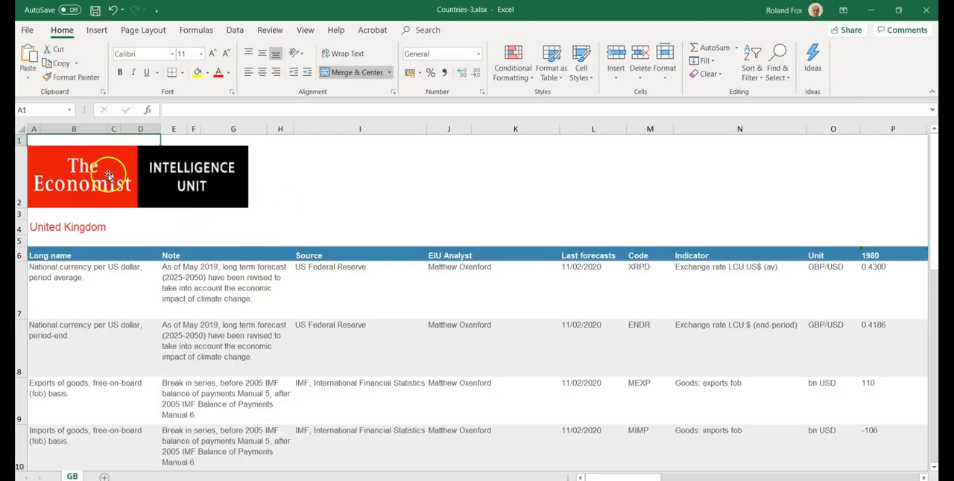
drag(35, 137, 709, 342)
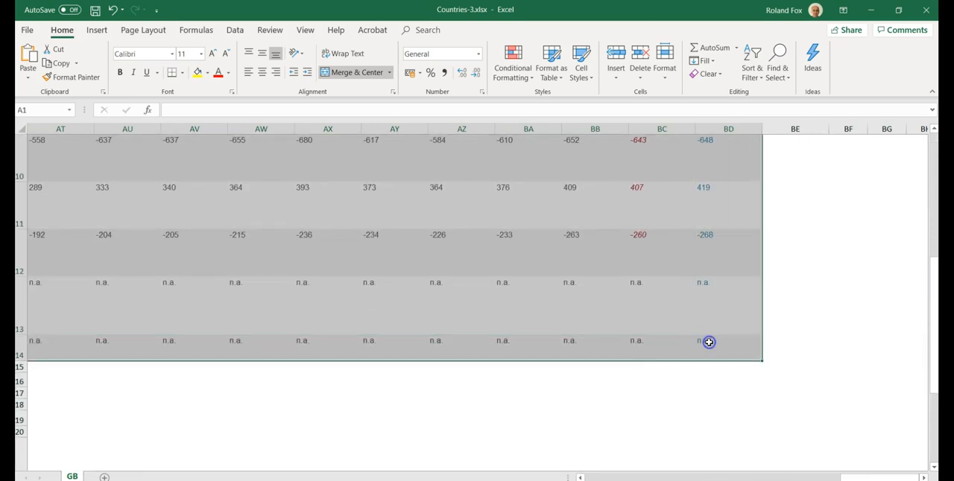
scroll(633, 365, up, 3)
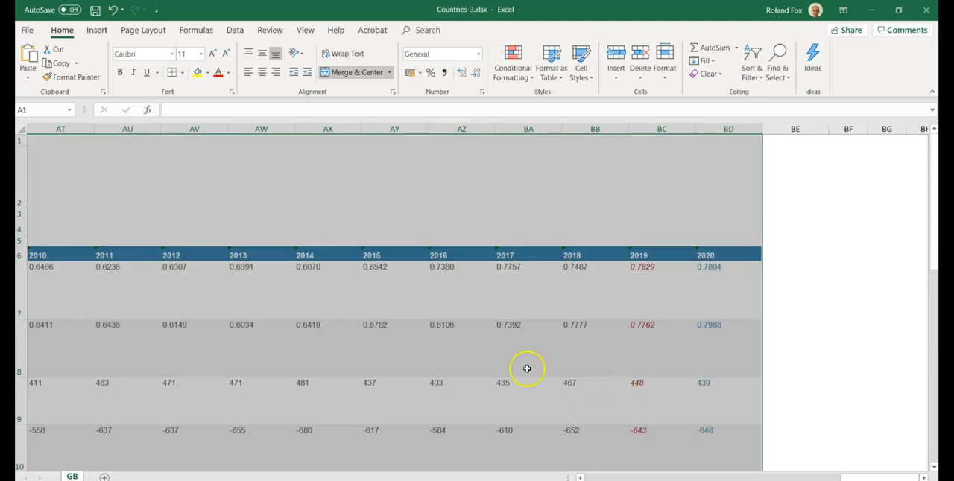
drag(851, 478, 574, 477)
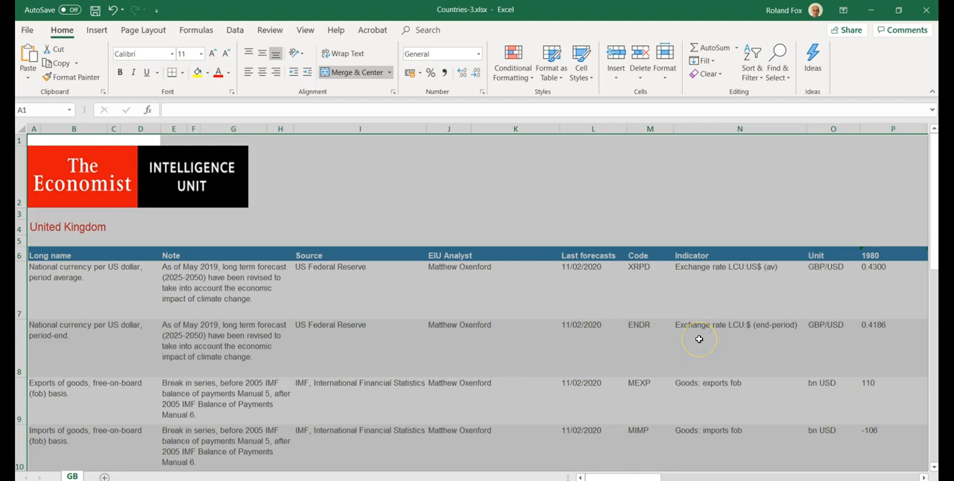
key(ctrl+c)
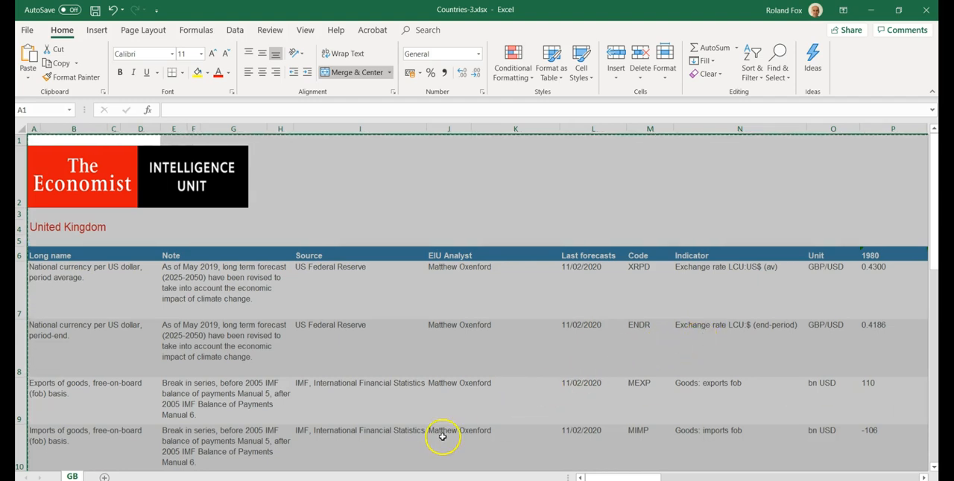
Add a new worksheet and paste the copied data into it from A1 as transposed values only
click(105, 477)
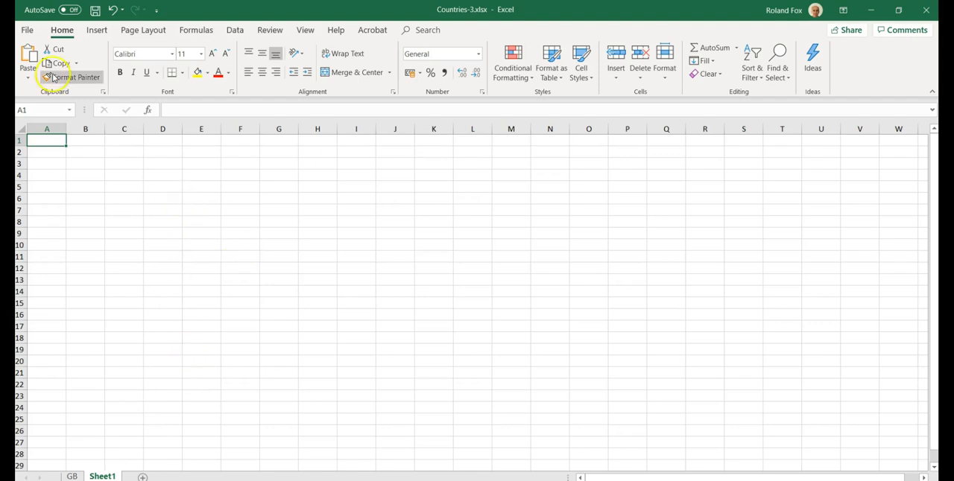
click(30, 78)
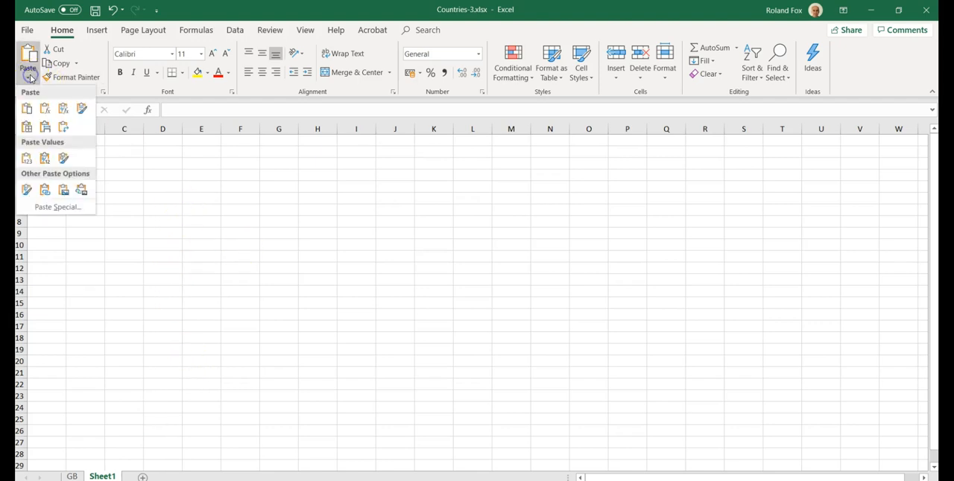
click(34, 209)
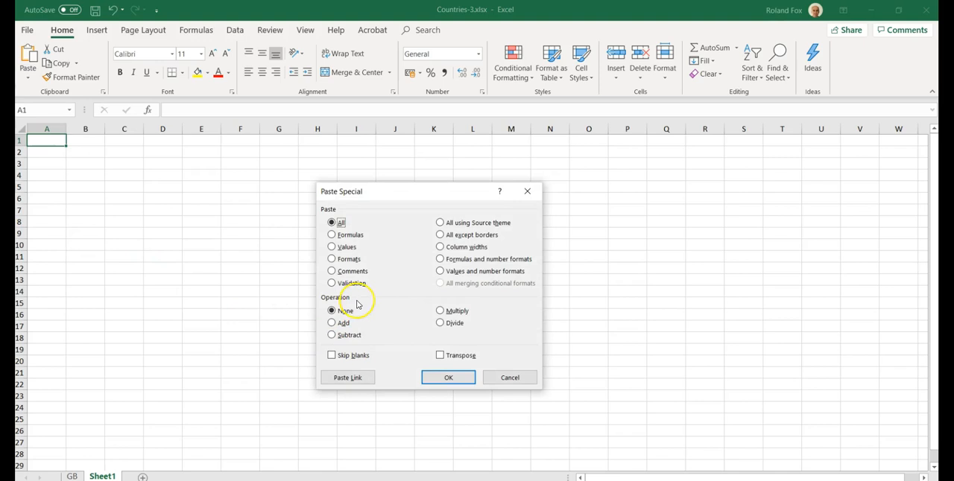
click(331, 248)
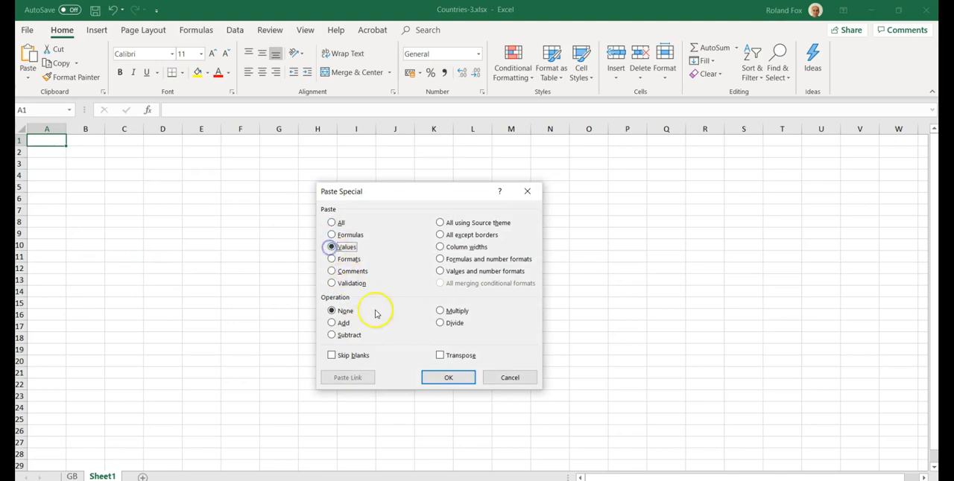
click(440, 357)
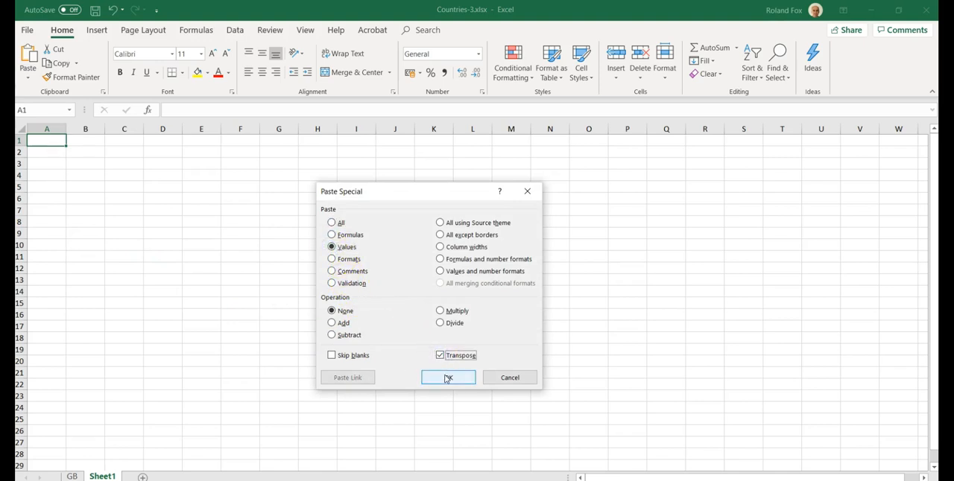
click(445, 377)
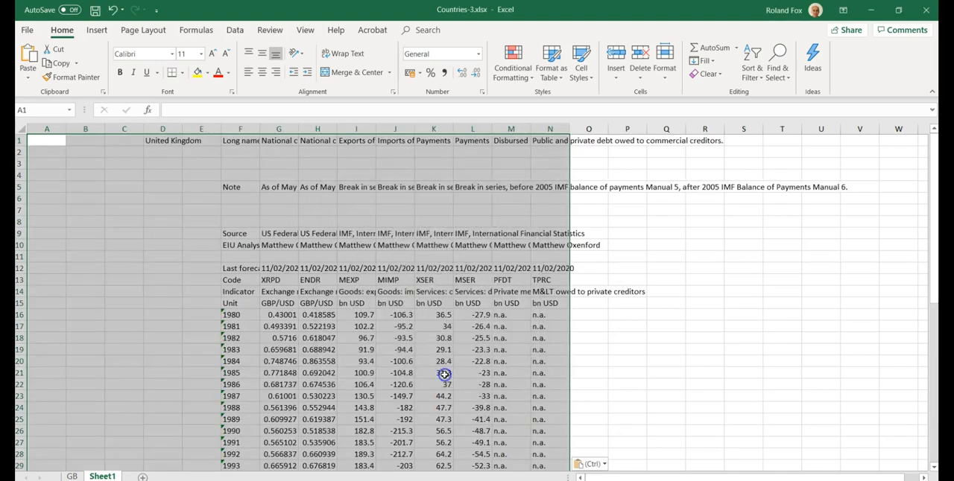
click(121, 338)
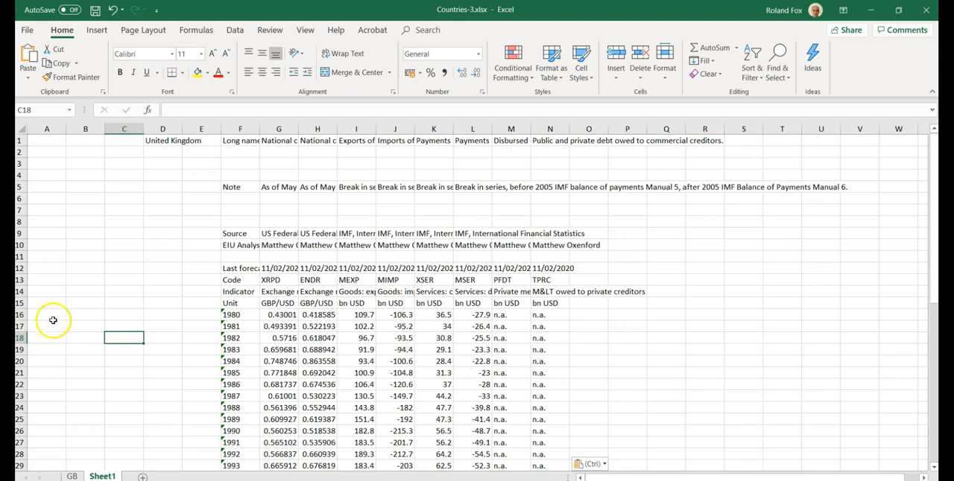
scroll(102, 319, down, 10)
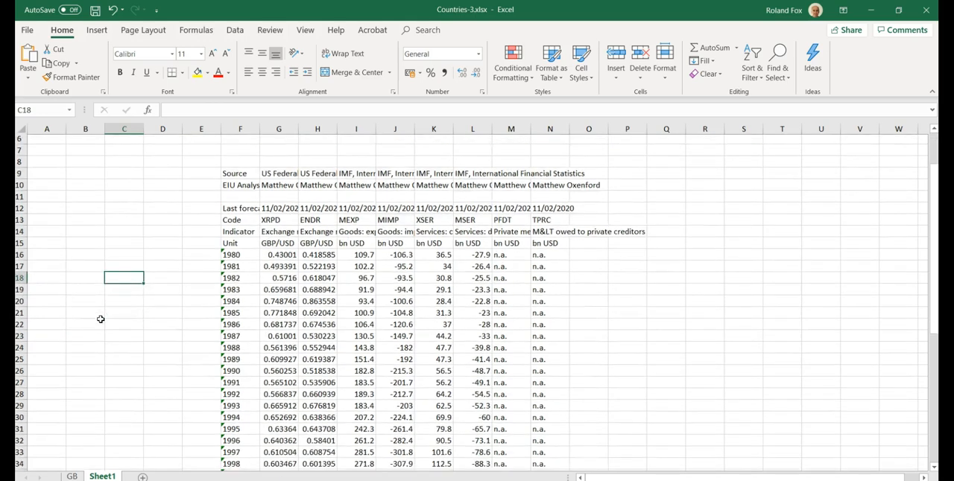
scroll(101, 319, up, 9)
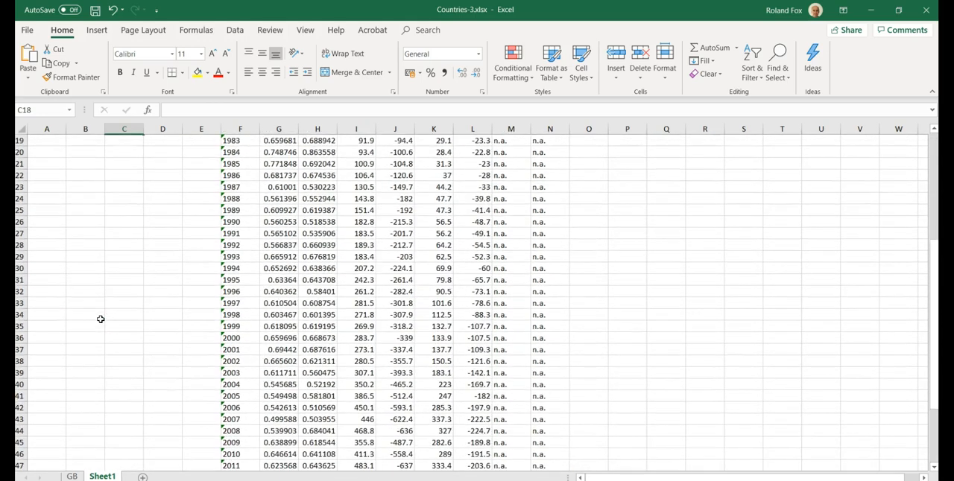